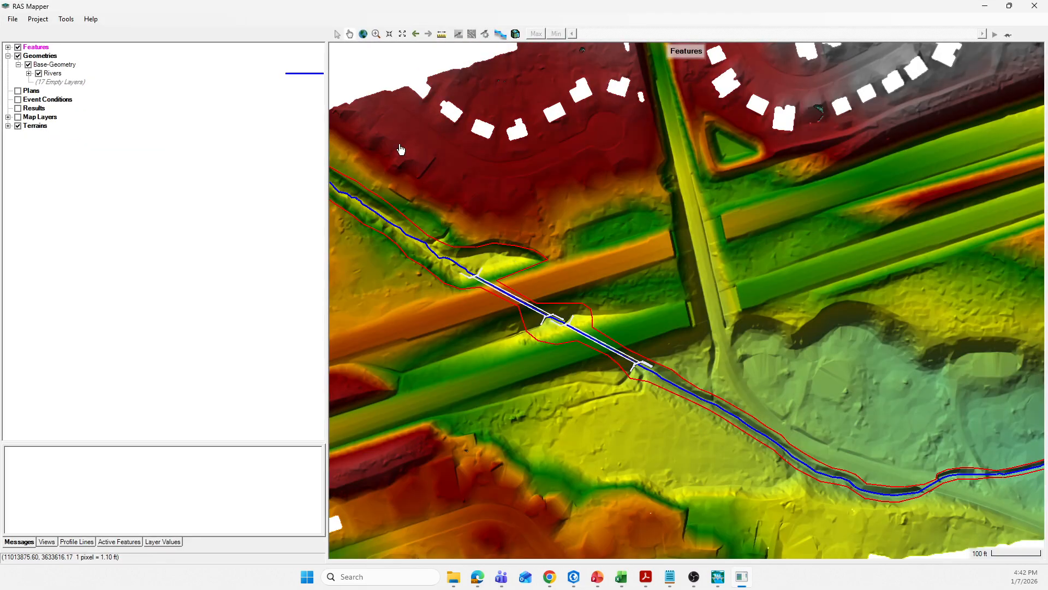
# - Start editing the Base-Geometry
pyautogui.moveTo(405, 151); pyautogui.dragTo(473, 176)
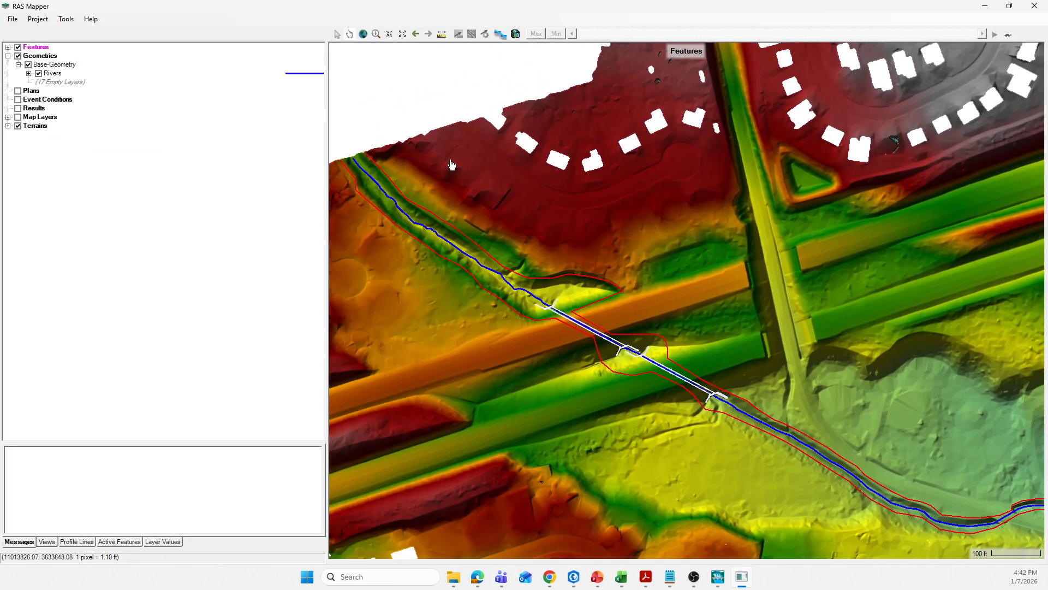
pyautogui.click(50, 65)
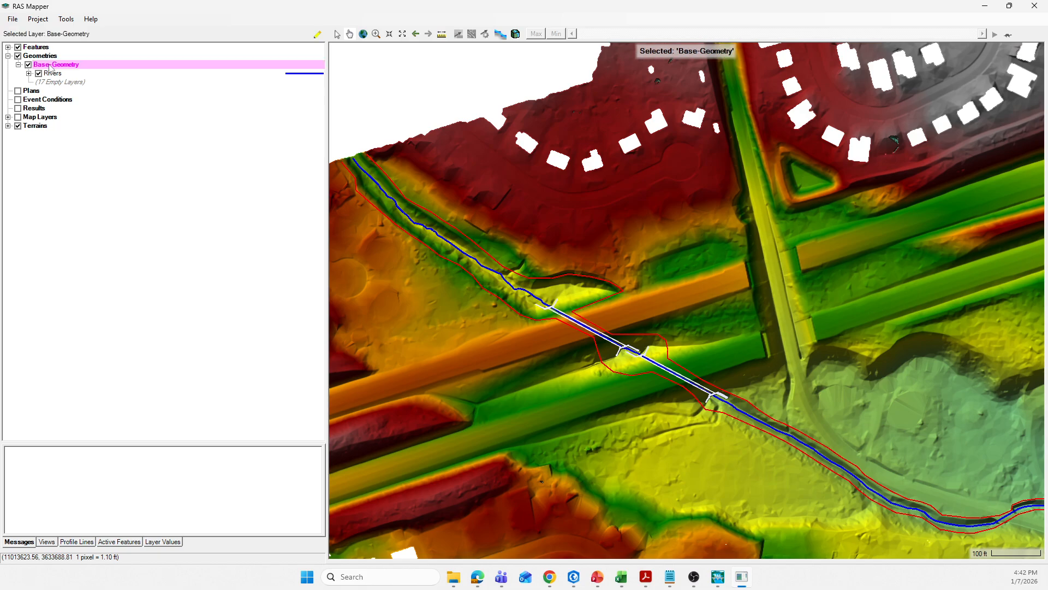
pyautogui.rightClick(48, 69)
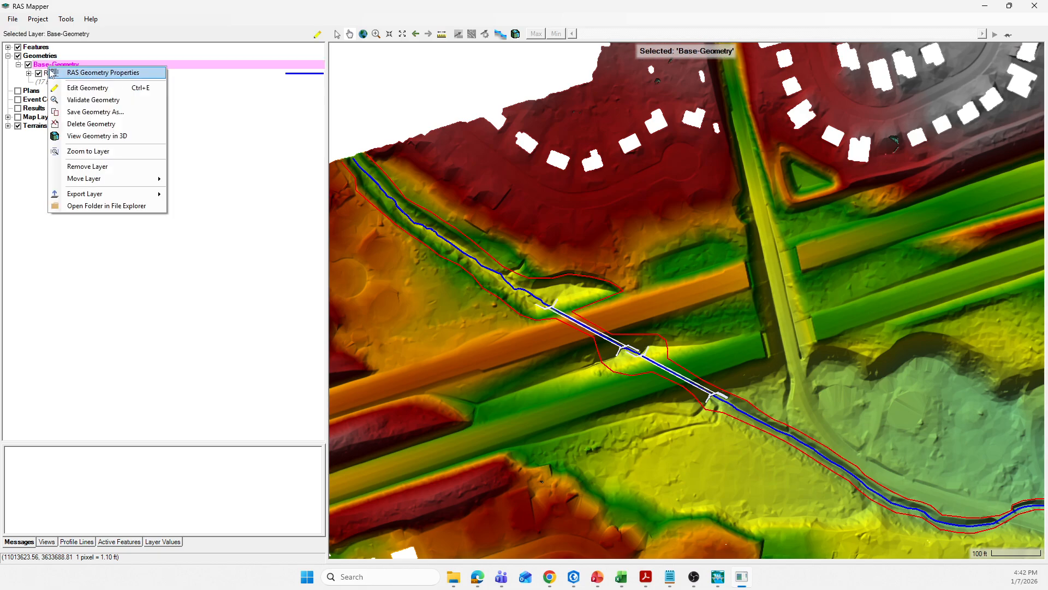
pyautogui.click(78, 88)
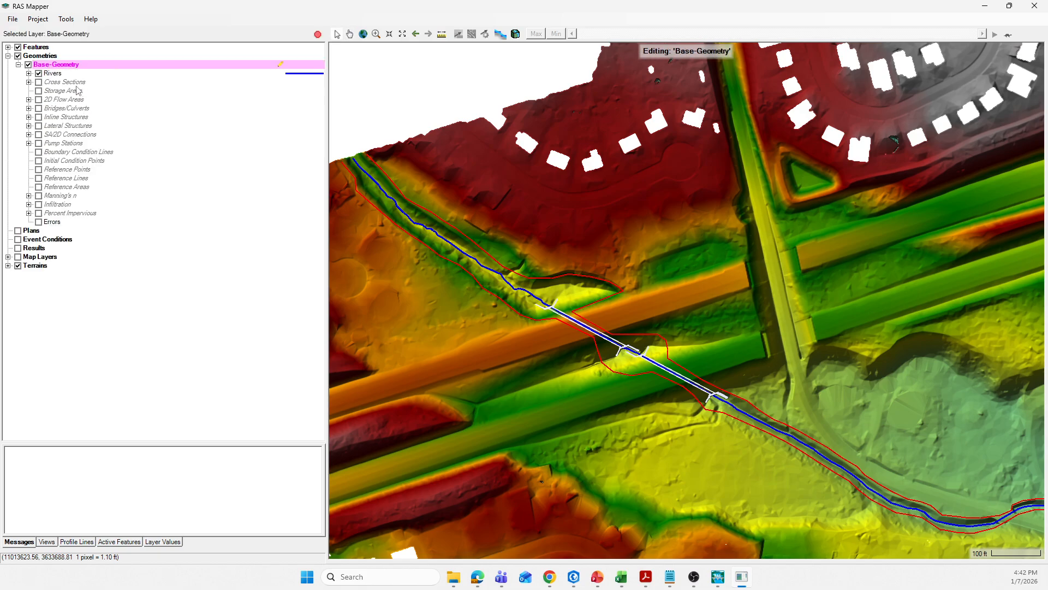
# - Expand the Rivers group and turn on the Flow Paths layer, selecting it for editing
pyautogui.click(29, 73)
pyautogui.click(49, 100)
pyautogui.click(65, 100)
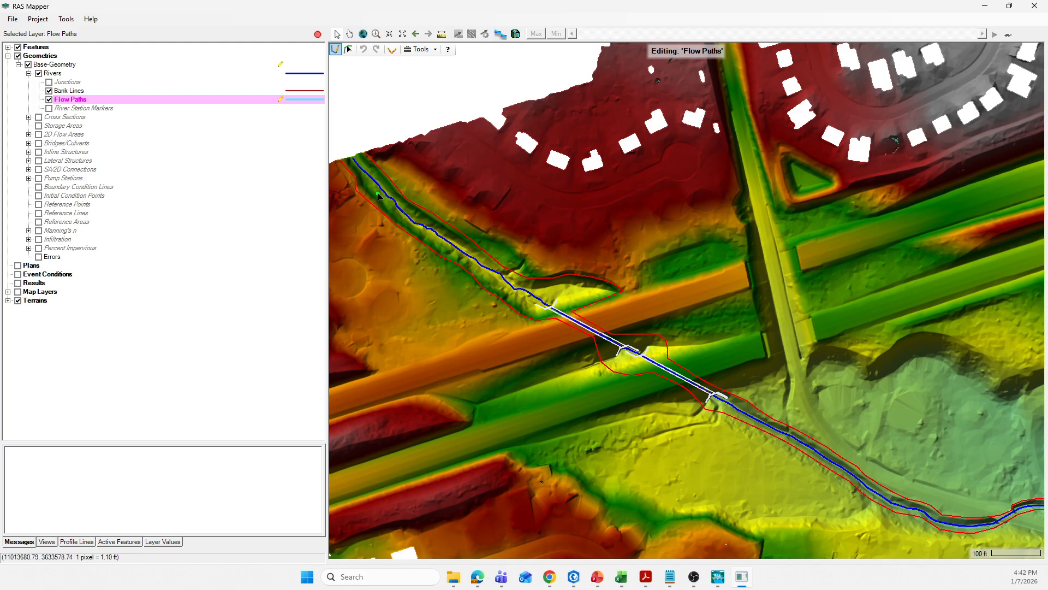
# - Begin drawing the north overbank flow path from the upstream end, following the channel's north side past the road culvert
pyautogui.scroll(1, 380, 197)
pyautogui.scroll(2, 397, 181)
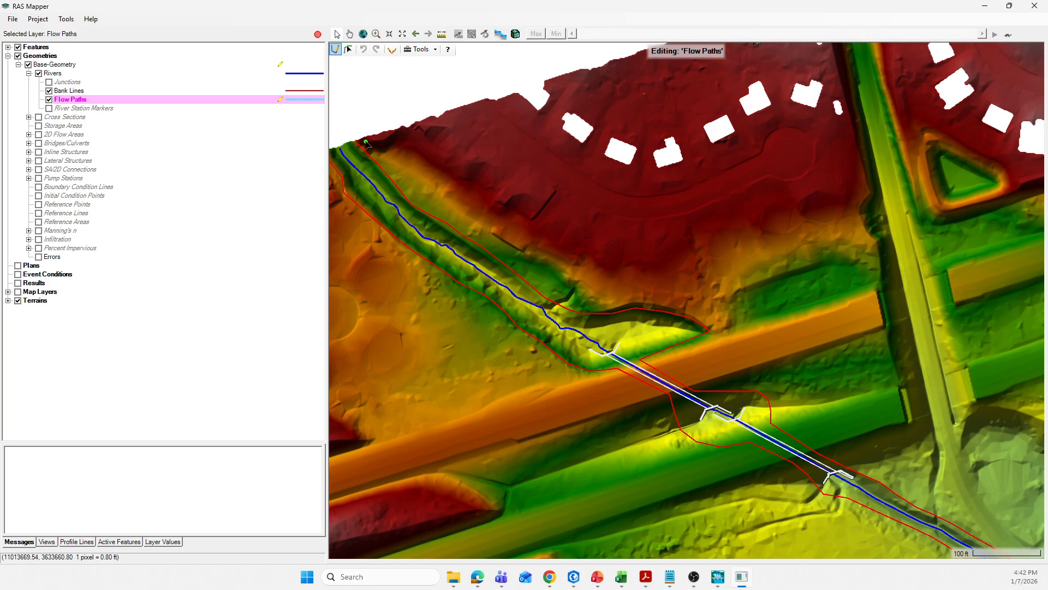
pyautogui.click(366, 141)
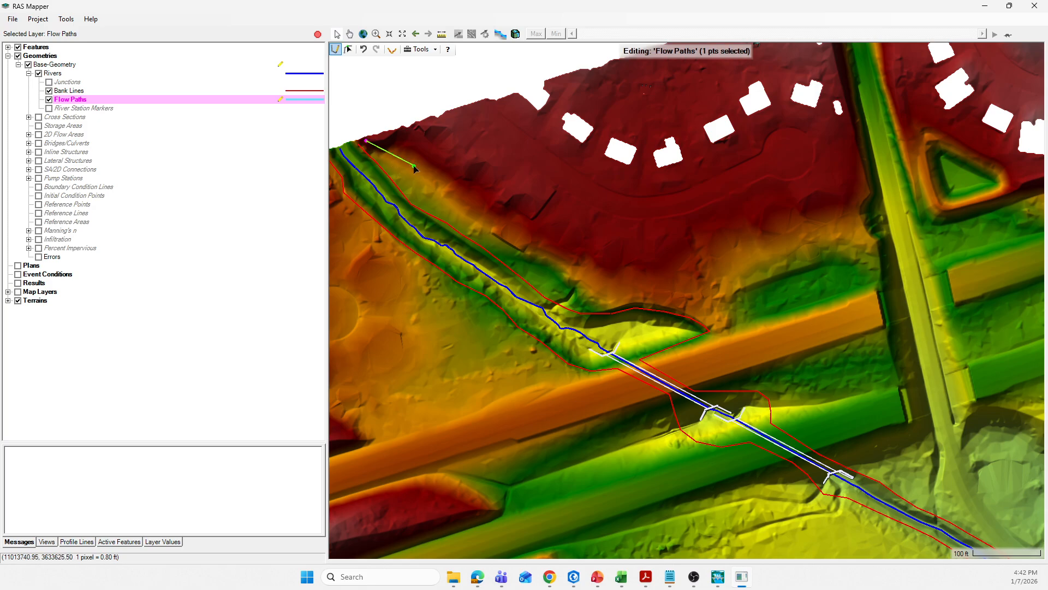
pyautogui.click(382, 155)
pyautogui.click(401, 159)
pyautogui.click(419, 172)
pyautogui.click(435, 187)
pyautogui.click(448, 199)
pyautogui.click(479, 223)
pyautogui.click(514, 244)
pyautogui.click(535, 254)
pyautogui.click(559, 267)
pyautogui.click(583, 288)
pyautogui.click(612, 300)
pyautogui.click(649, 299)
pyautogui.click(681, 303)
pyautogui.click(710, 311)
pyautogui.click(720, 320)
pyautogui.click(718, 338)
pyautogui.click(672, 365)
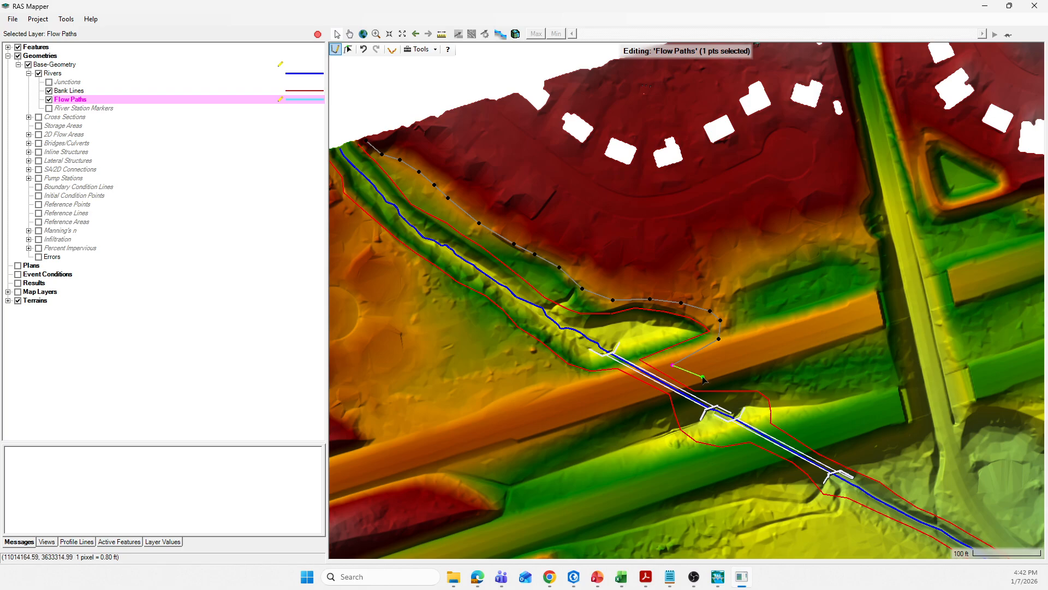
pyautogui.click(704, 381)
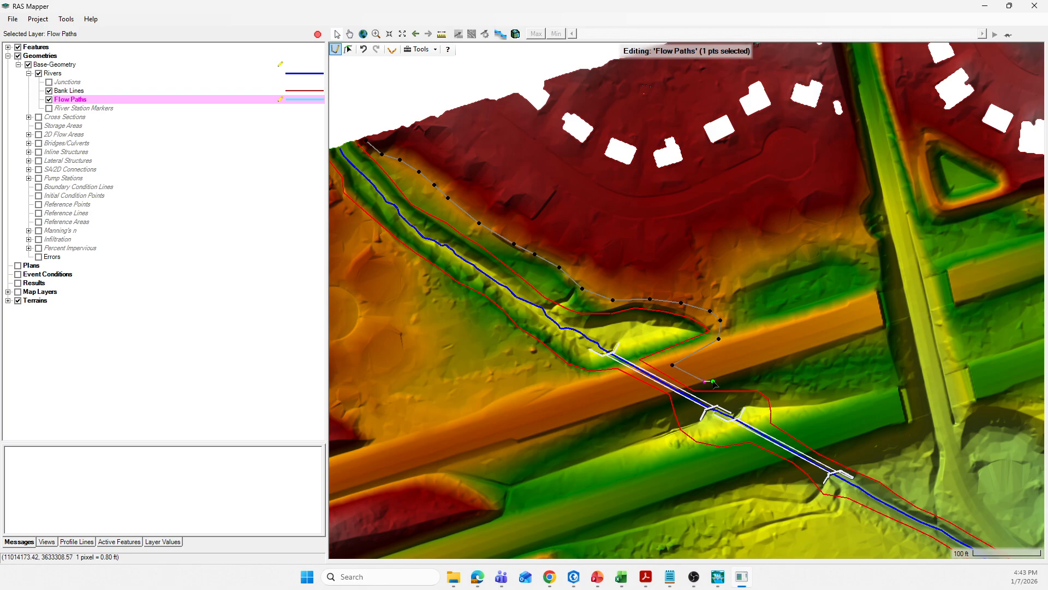
pyautogui.click(766, 384)
pyautogui.click(782, 398)
pyautogui.click(783, 419)
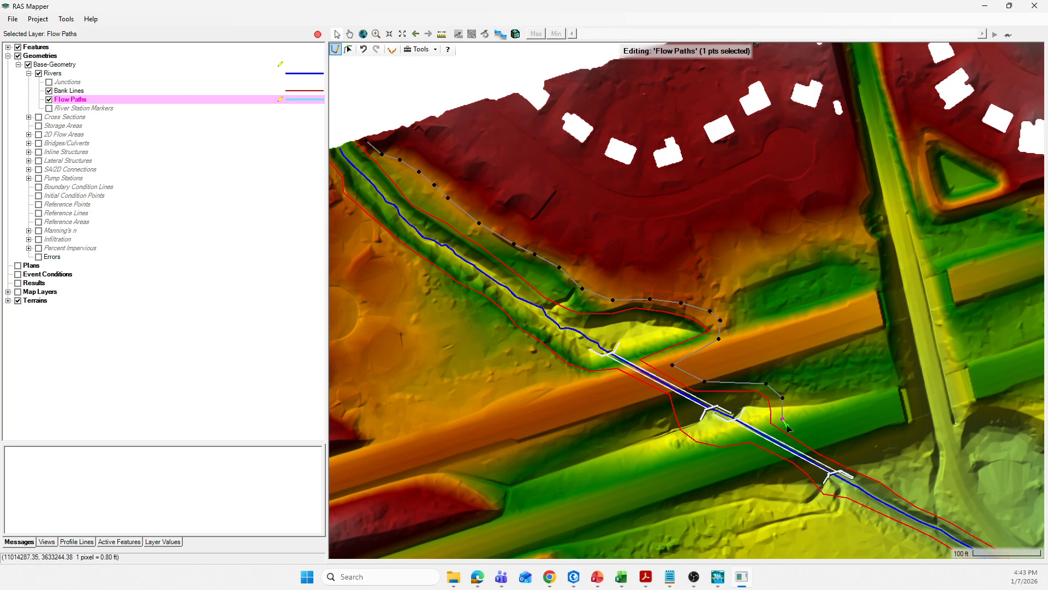
pyautogui.click(822, 447)
pyautogui.click(865, 466)
pyautogui.click(897, 482)
# - Continue the north overbank flow path downstream along the channel's north side
pyautogui.scroll(-8, 579, 252)
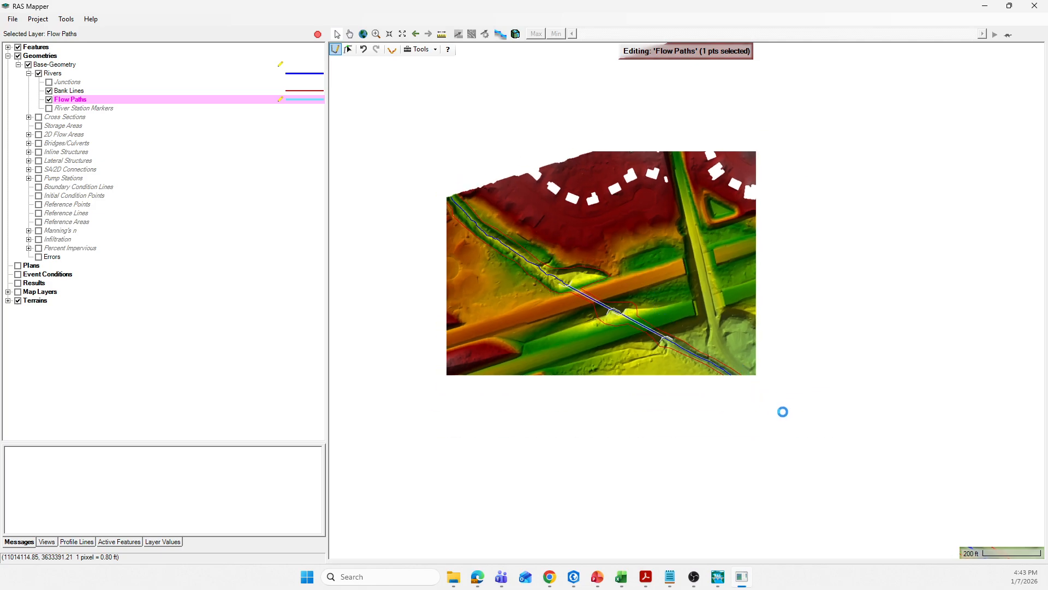
pyautogui.scroll(3, 784, 414)
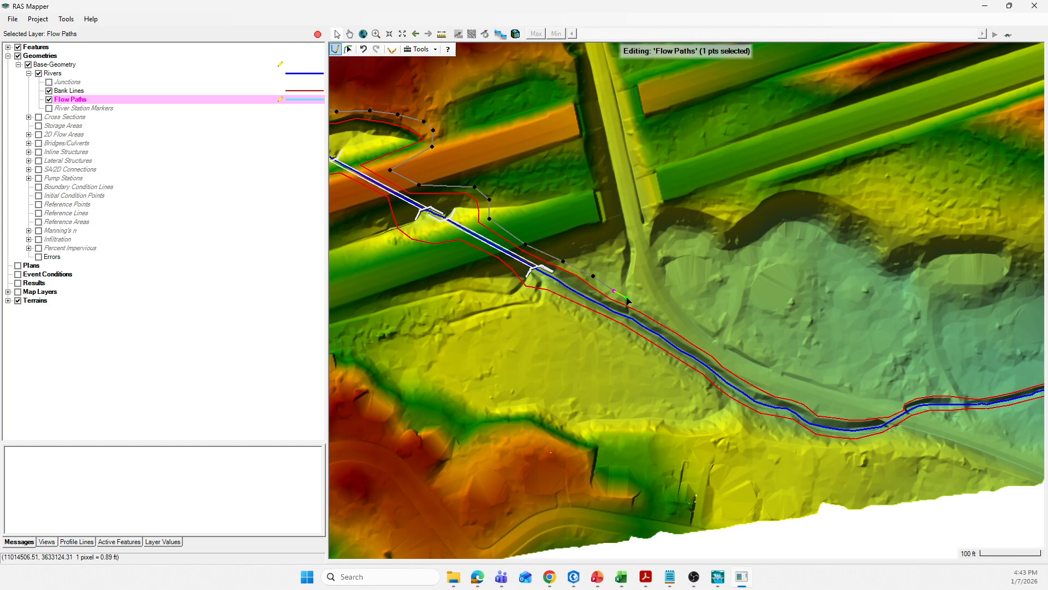
pyautogui.click(643, 307)
pyautogui.click(662, 314)
pyautogui.click(682, 330)
pyautogui.click(706, 343)
pyautogui.click(724, 355)
pyautogui.click(740, 371)
pyautogui.click(760, 378)
pyautogui.click(781, 391)
pyautogui.click(804, 397)
pyautogui.click(819, 401)
pyautogui.click(827, 407)
pyautogui.click(845, 411)
pyautogui.click(865, 411)
pyautogui.click(892, 407)
pyautogui.click(903, 394)
pyautogui.click(930, 389)
pyautogui.click(951, 391)
pyautogui.click(983, 389)
pyautogui.click(1007, 383)
# - Finish the north overbank flow path at the downstream edge of the terrain
pyautogui.scroll(-2, 759, 373)
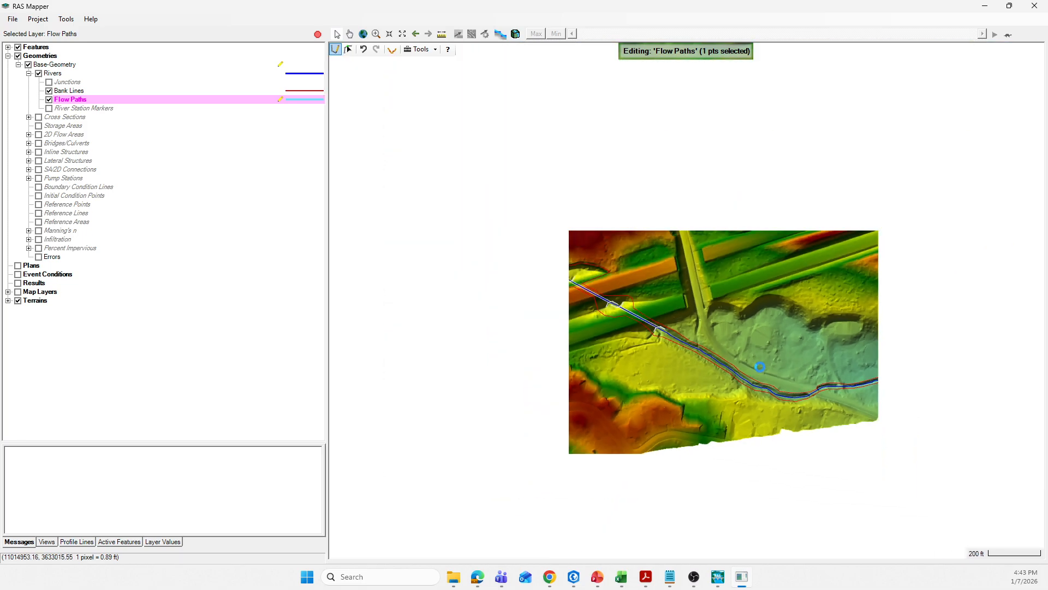
pyautogui.scroll(2, 904, 377)
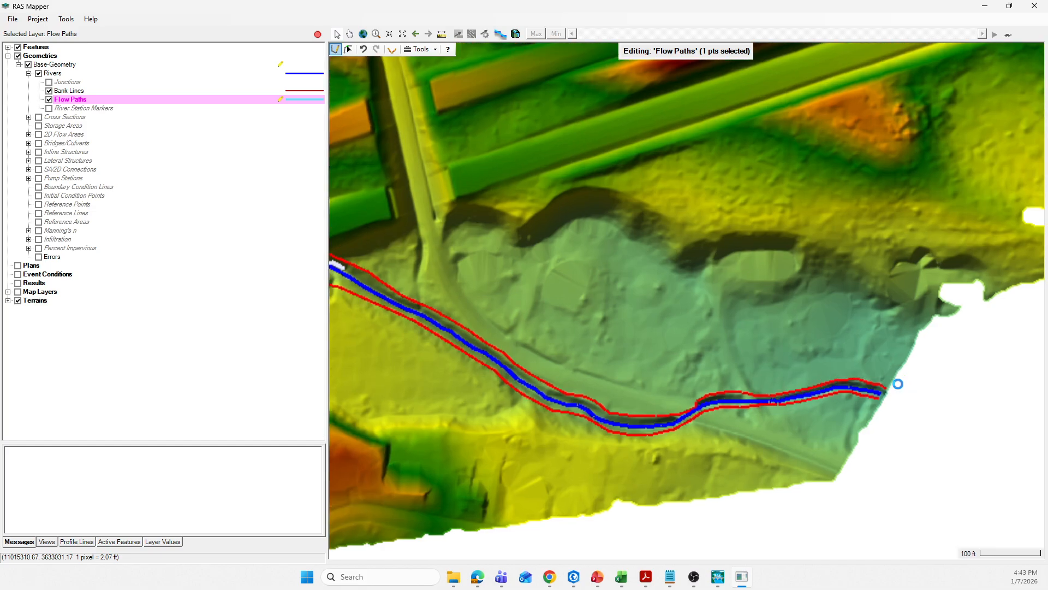
pyautogui.click(846, 373)
pyautogui.click(862, 372)
pyautogui.click(874, 375)
pyautogui.click(884, 378)
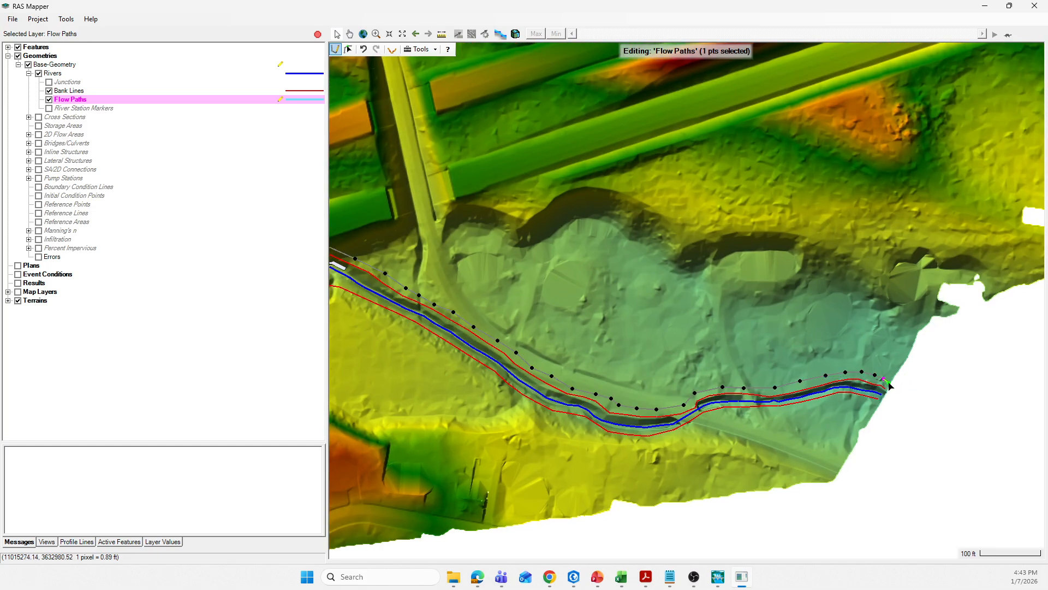
pyautogui.doubleClick(888, 386)
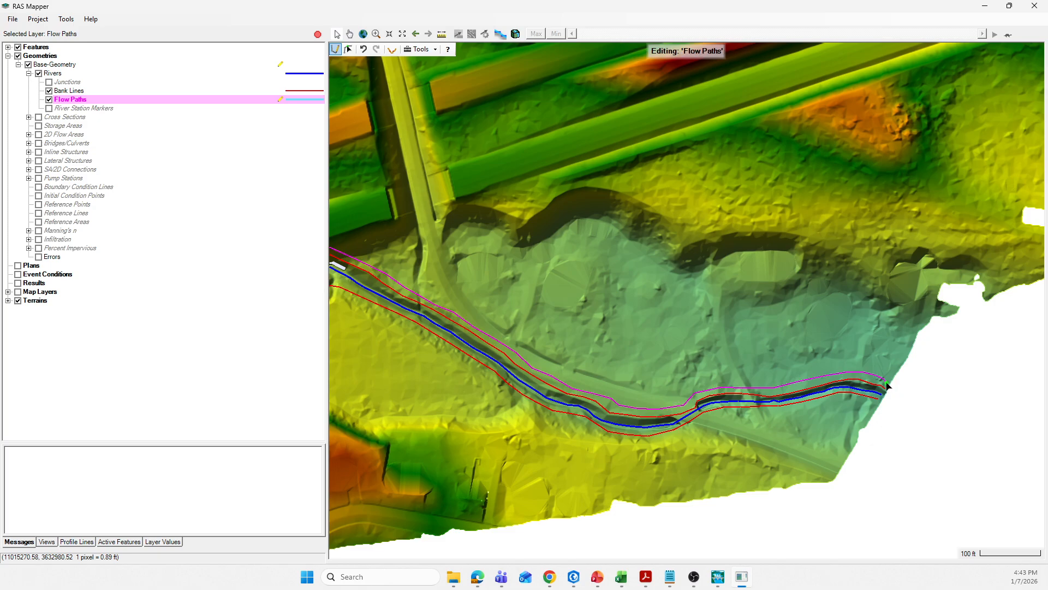
# - Begin drawing the south overbank flow path from the upstream end along the channel's south side to the culvert
pyautogui.scroll(-3, 885, 382)
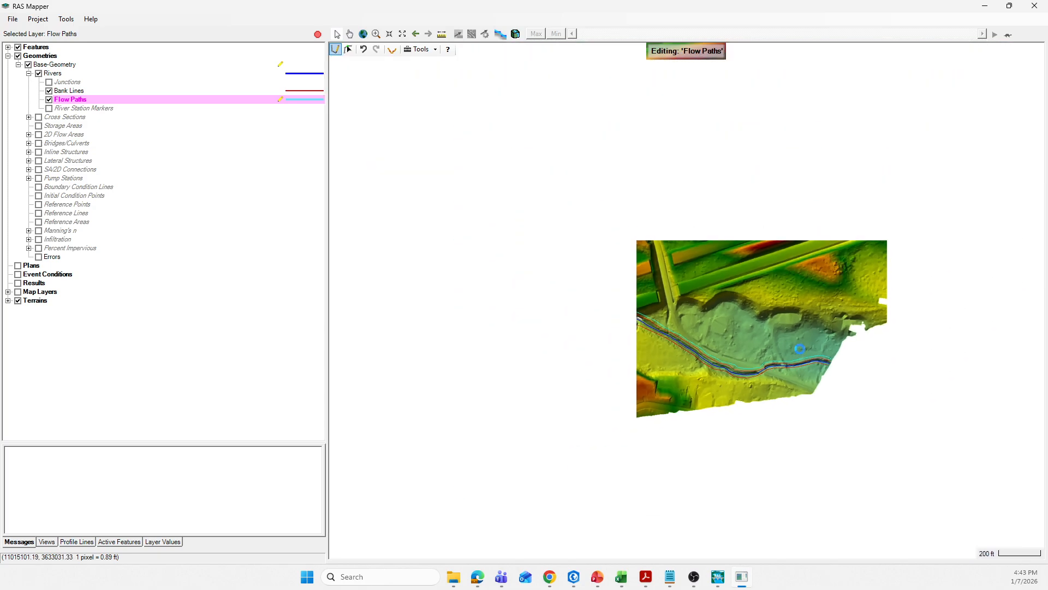
pyautogui.scroll(3, 484, 246)
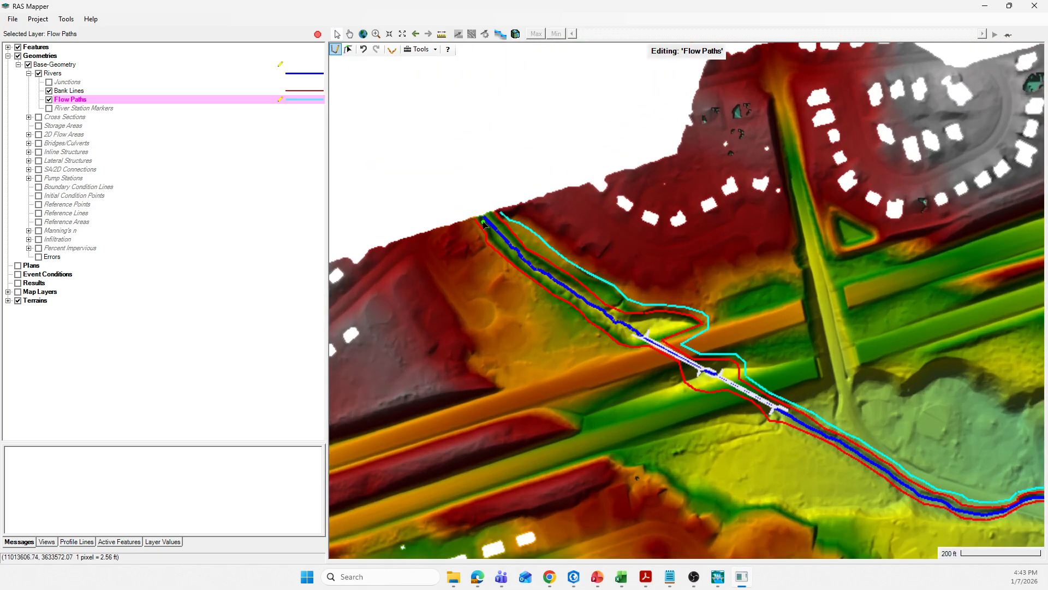
pyautogui.click(472, 222)
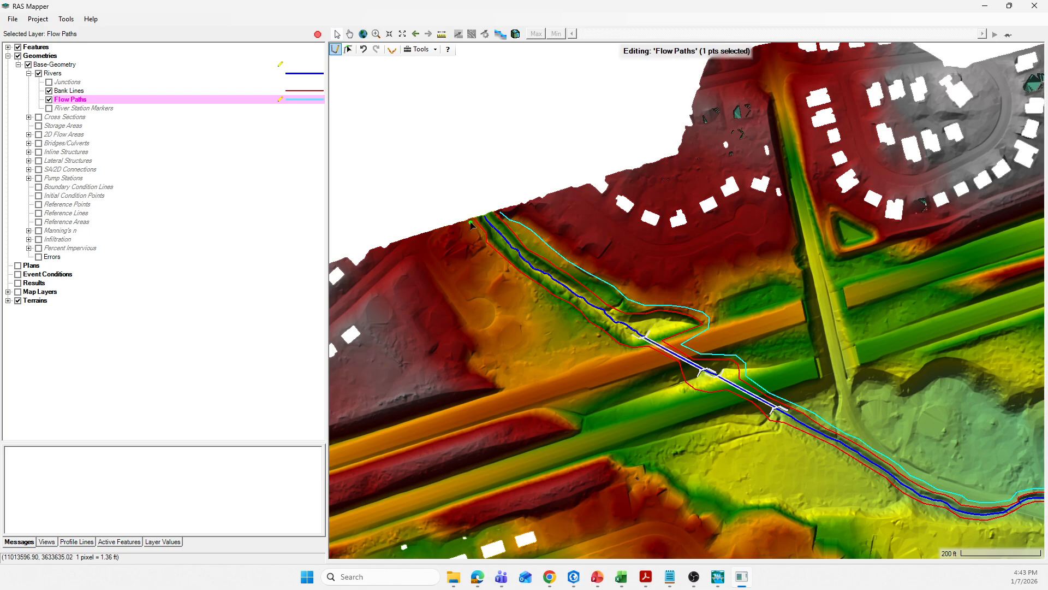
pyautogui.click(478, 233)
pyautogui.click(486, 254)
pyautogui.click(518, 278)
pyautogui.click(539, 294)
pyautogui.click(564, 308)
pyautogui.click(580, 319)
pyautogui.click(597, 338)
pyautogui.click(616, 350)
pyautogui.click(636, 354)
pyautogui.click(646, 352)
pyautogui.click(680, 381)
pyautogui.click(690, 396)
pyautogui.click(707, 401)
pyautogui.click(722, 401)
pyautogui.click(735, 403)
pyautogui.click(760, 420)
pyautogui.click(769, 428)
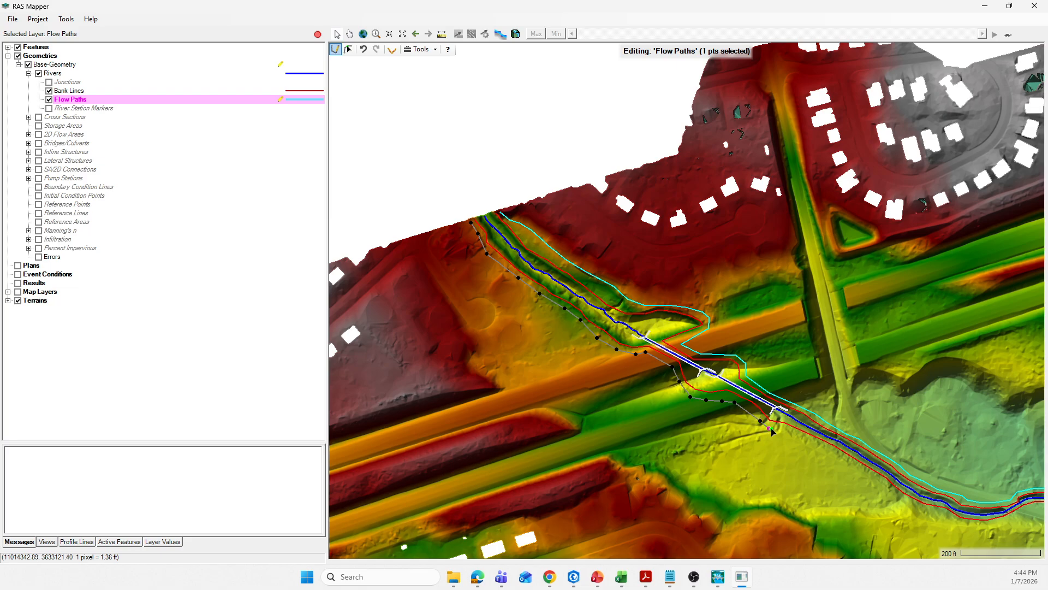
# - Continue the south overbank flow path downstream along the channel's south side
pyautogui.click(785, 431)
pyautogui.click(815, 443)
pyautogui.click(835, 452)
pyautogui.click(855, 466)
pyautogui.click(875, 477)
pyautogui.click(888, 488)
pyautogui.click(902, 498)
pyautogui.click(914, 504)
pyautogui.click(933, 514)
pyautogui.click(944, 515)
pyautogui.click(967, 525)
pyautogui.click(983, 526)
pyautogui.click(1011, 521)
pyautogui.doubleClick(1025, 519)
# - Finish the south overbank flow path at the downstream edge of the terrain
pyautogui.scroll(-2, 540, 410)
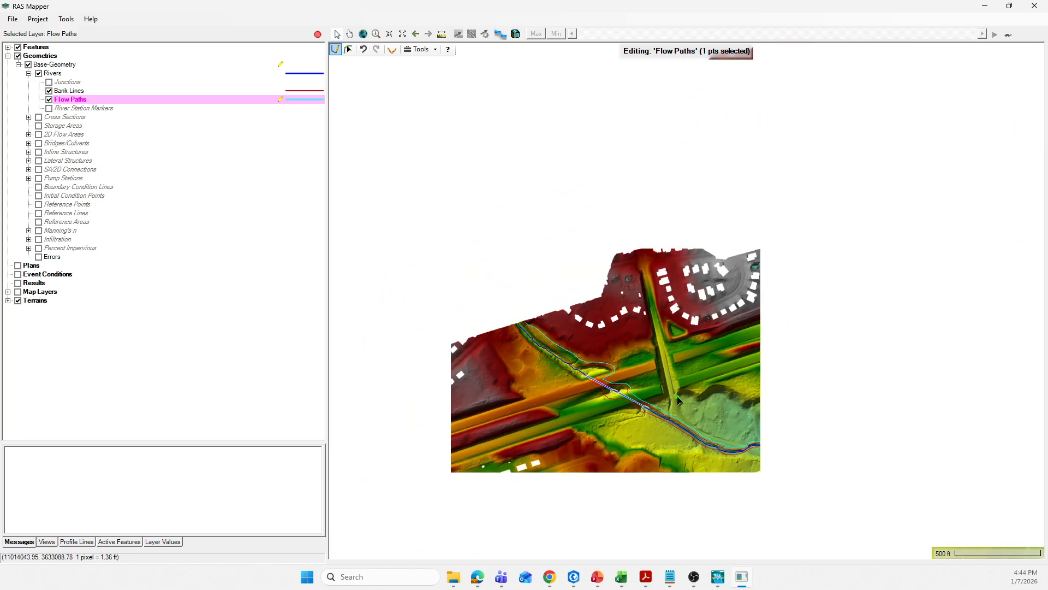
pyautogui.scroll(4, 775, 450)
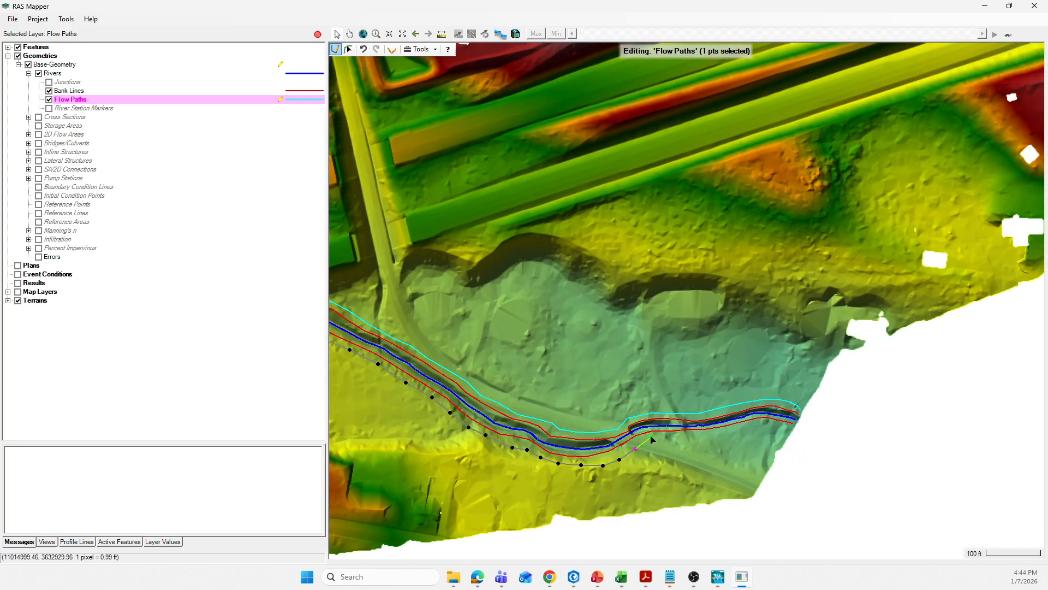
pyautogui.click(674, 437)
pyautogui.click(691, 436)
pyautogui.click(713, 435)
pyautogui.click(732, 433)
pyautogui.click(748, 427)
pyautogui.click(767, 424)
pyautogui.click(781, 425)
pyautogui.doubleClick(791, 430)
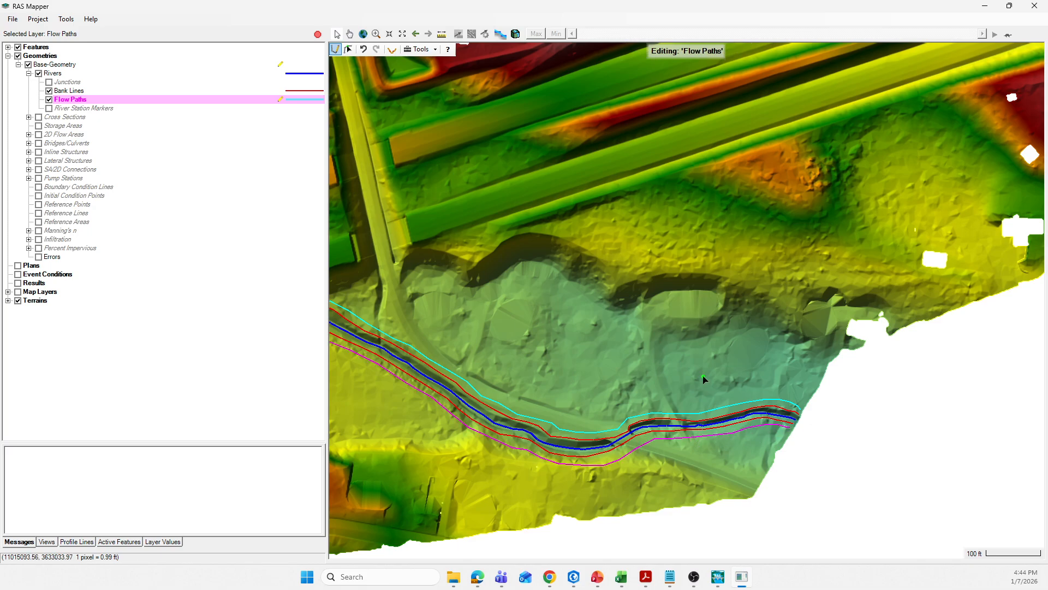
# - Stop editing and save the edits to Base-Geometry
pyautogui.scroll(-3, 720, 349)
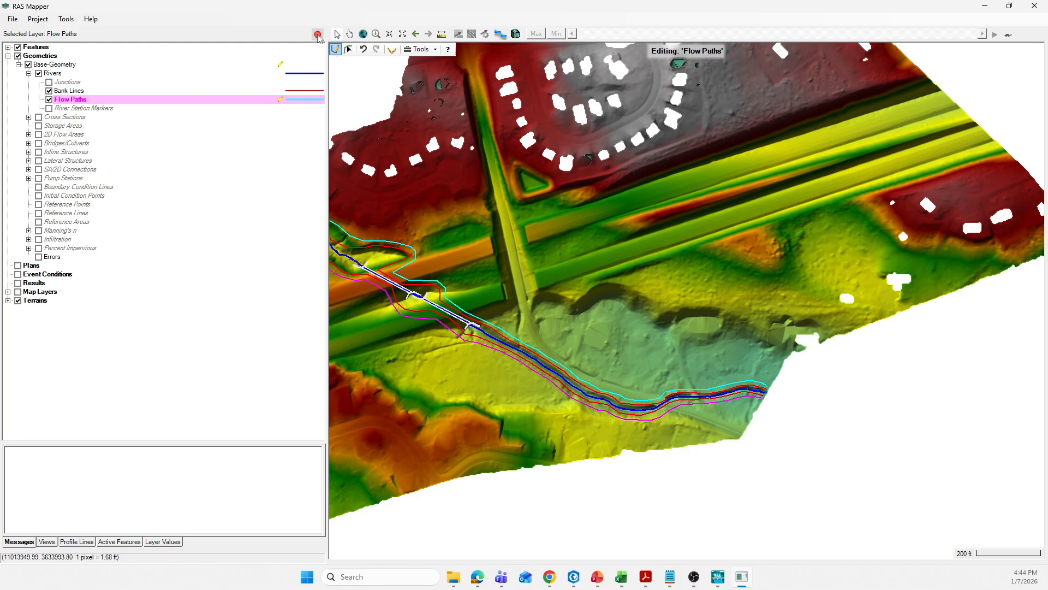
pyautogui.click(318, 34)
pyautogui.click(500, 326)
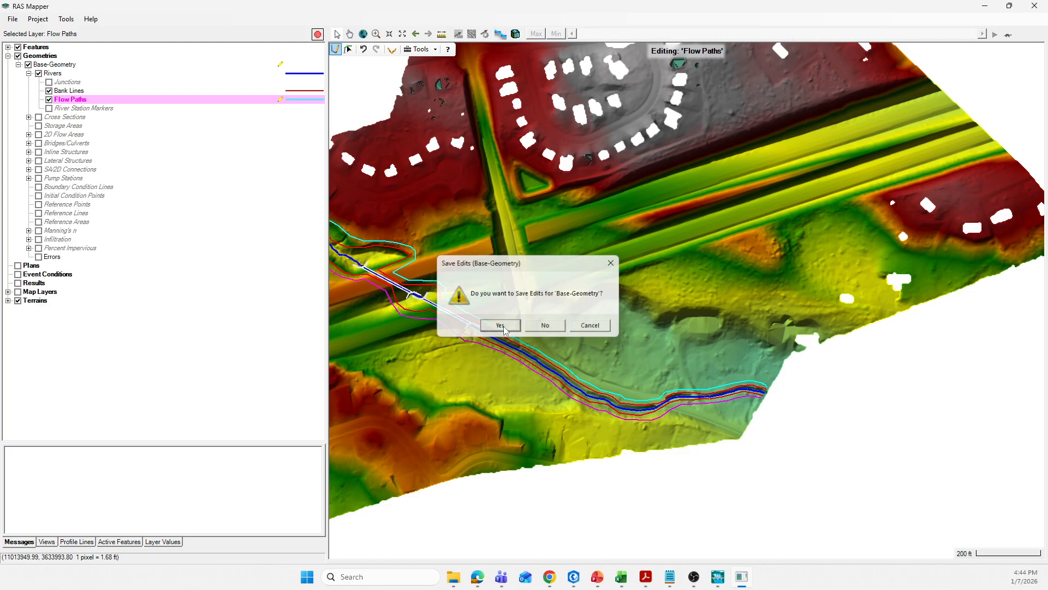
# - Open the Flow Paths attribute table to review its features, then close it
pyautogui.scroll(-2, 748, 288)
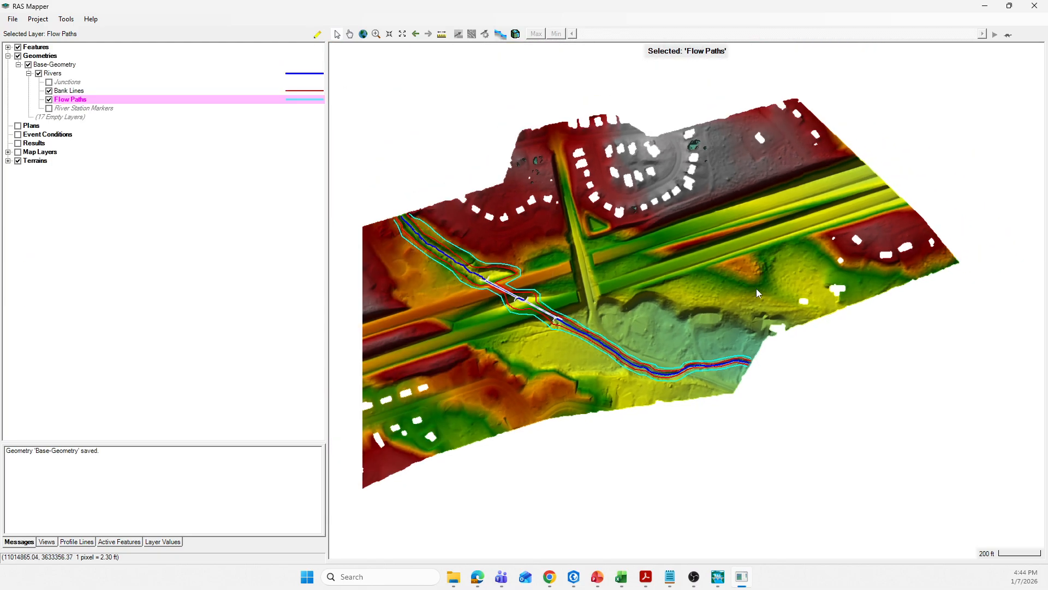
pyautogui.scroll(7, 477, 264)
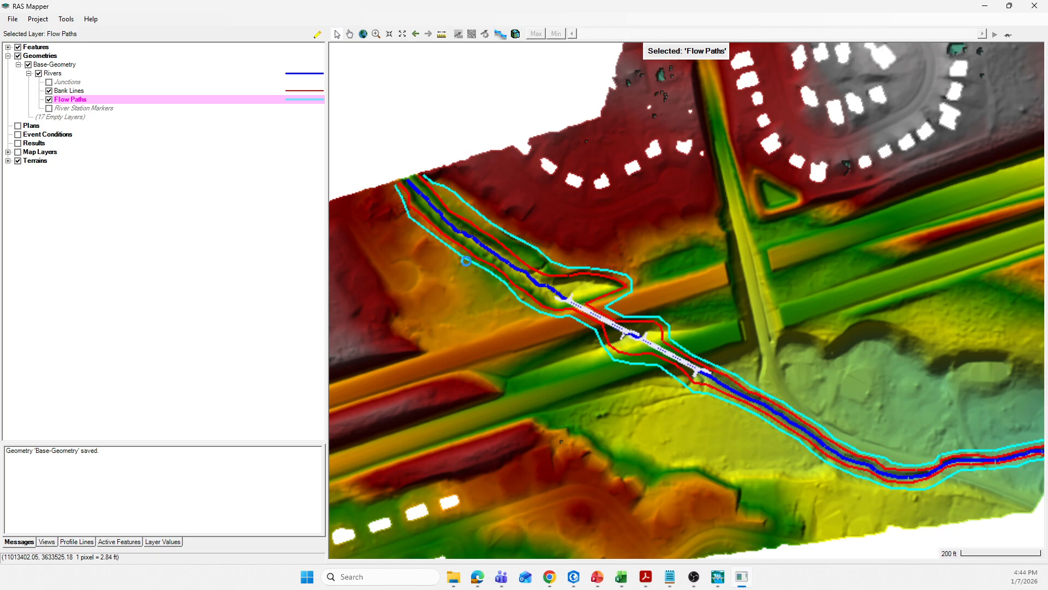
pyautogui.scroll(3, 456, 260)
pyautogui.scroll(2, 456, 253)
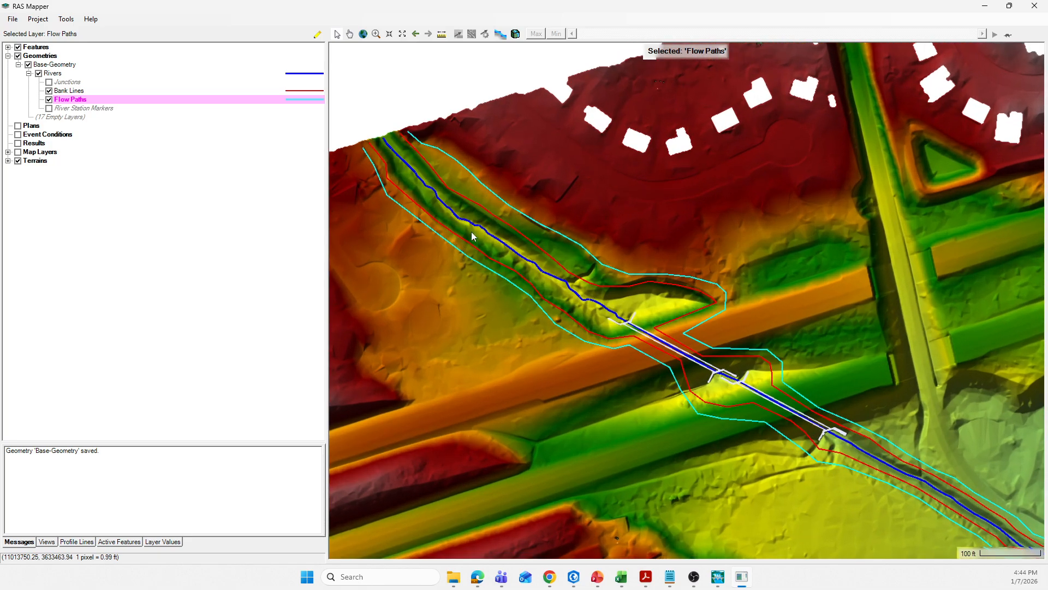
pyautogui.rightClick(69, 101)
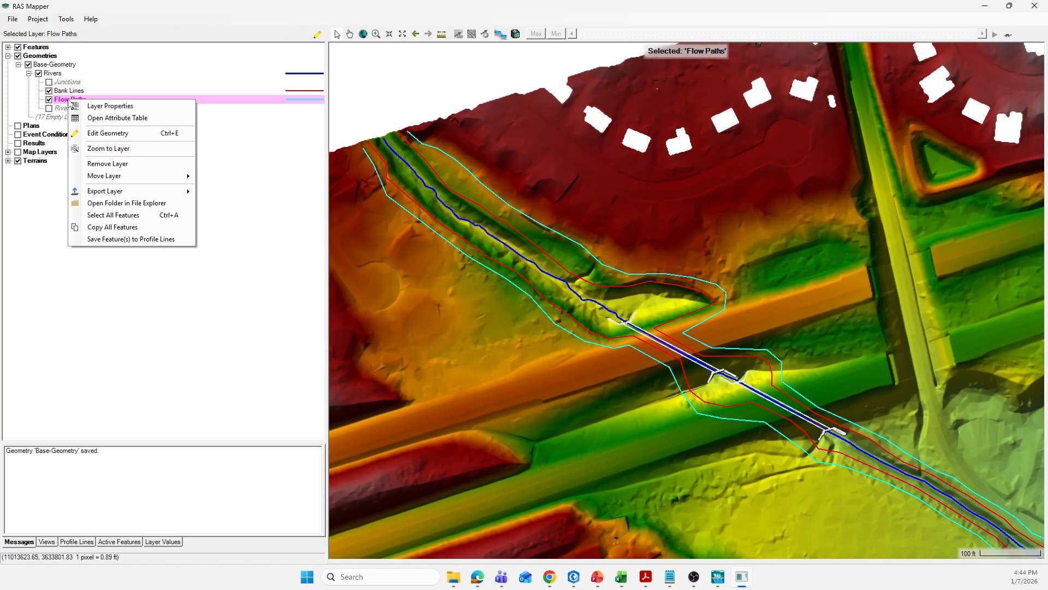
pyautogui.click(97, 117)
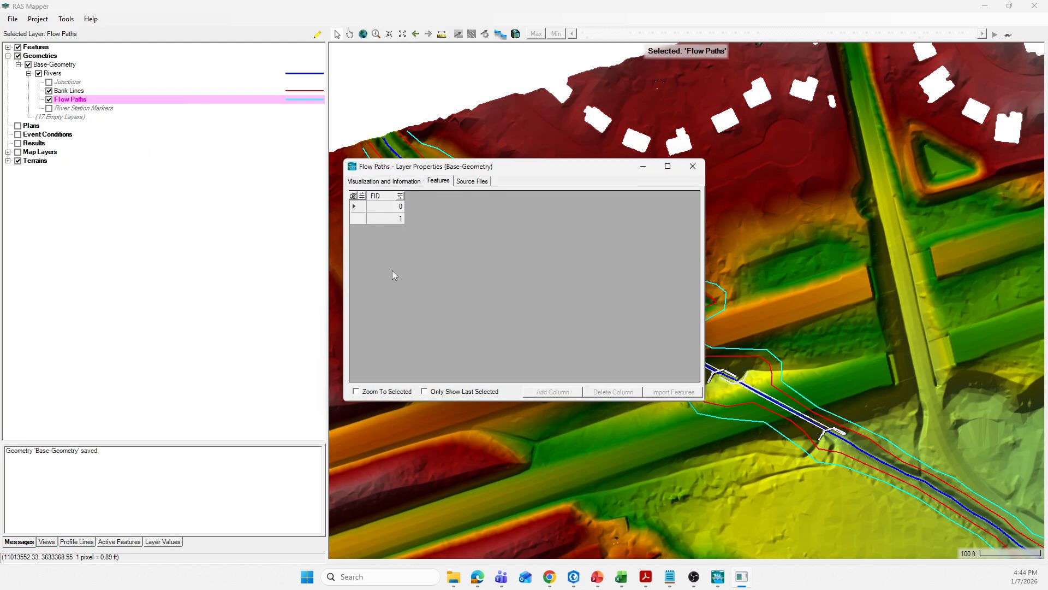
pyautogui.click(699, 169)
# - Open the Bank Lines layer properties and review its features, source files and visualization settings, then close it
pyautogui.click(77, 92)
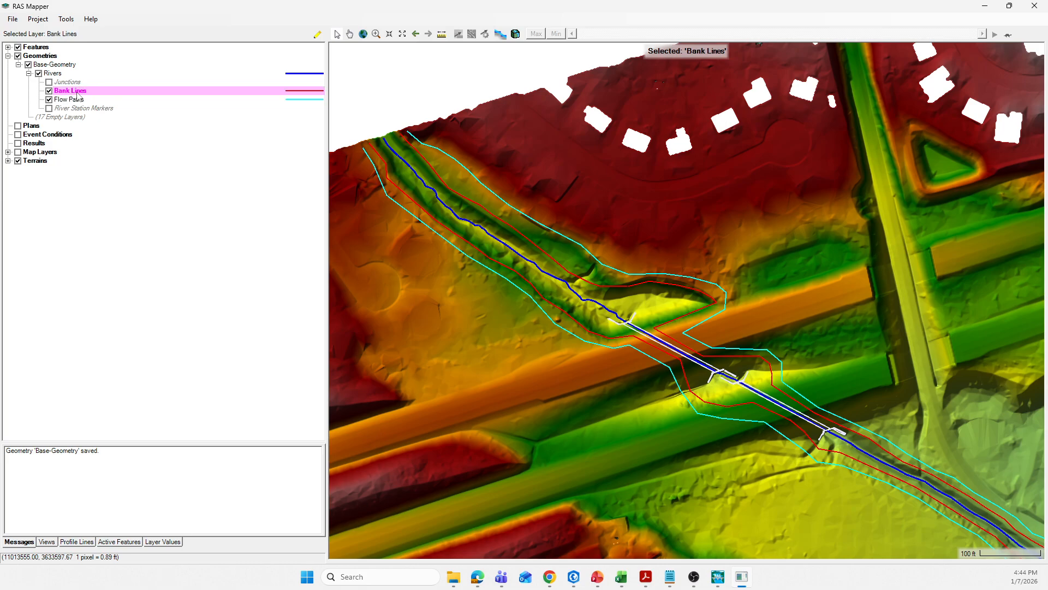
pyautogui.rightClick(77, 96)
pyautogui.click(113, 110)
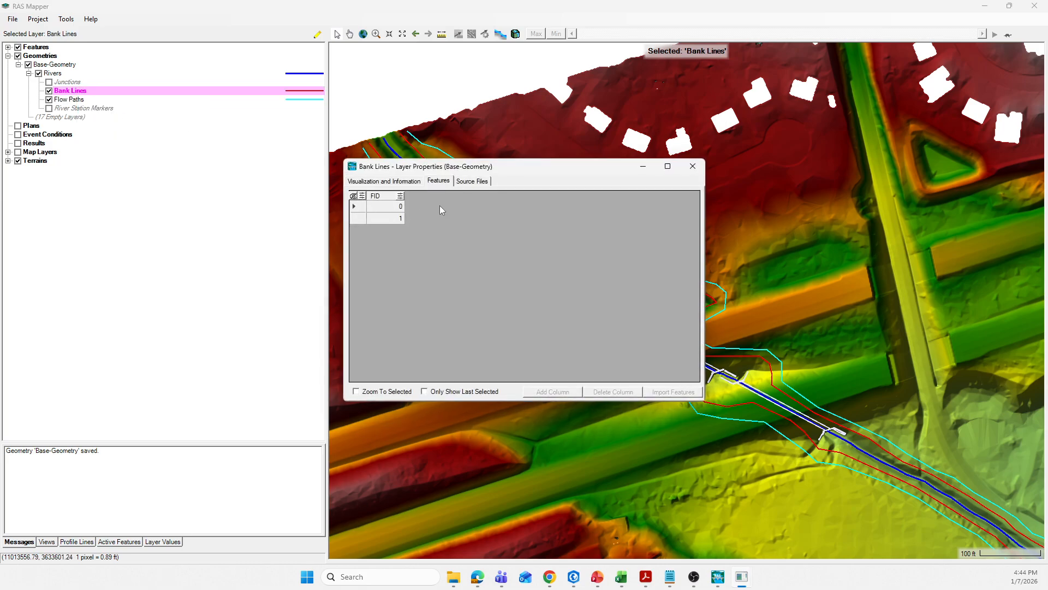
pyautogui.click(471, 182)
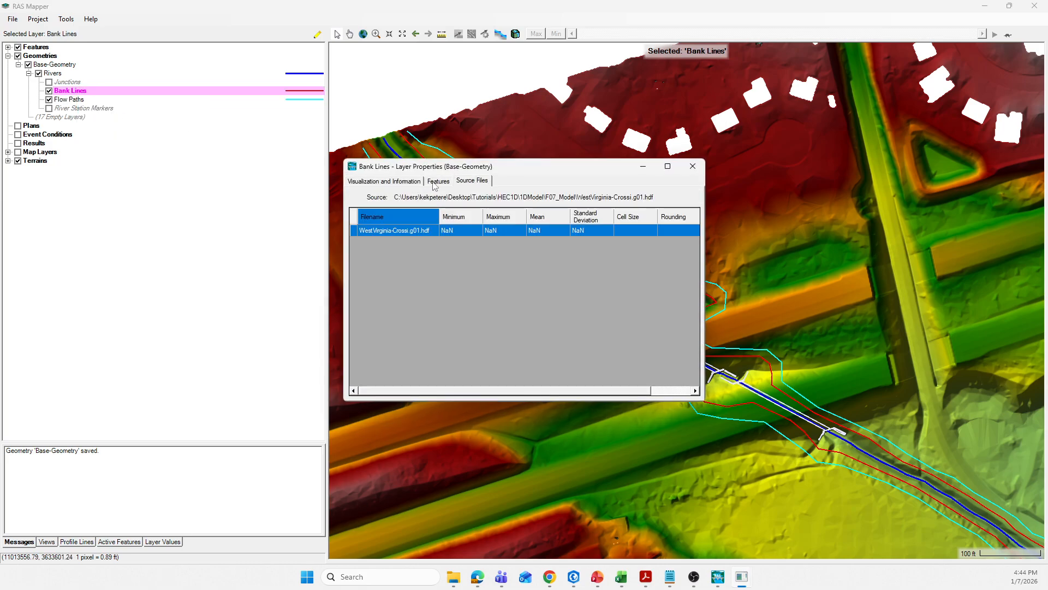
pyautogui.click(437, 183)
pyautogui.click(385, 181)
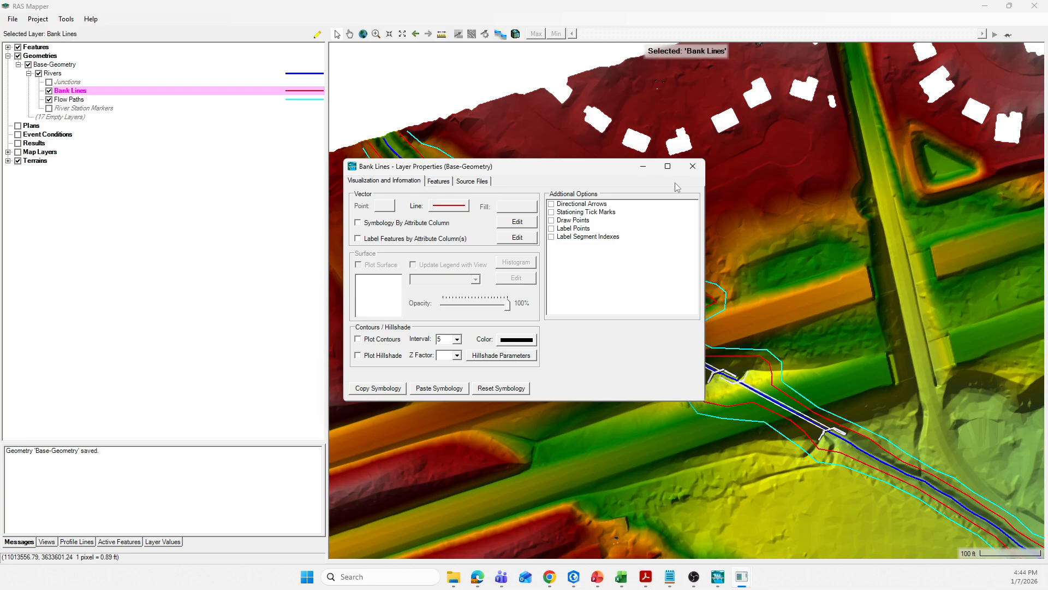
pyautogui.click(692, 168)
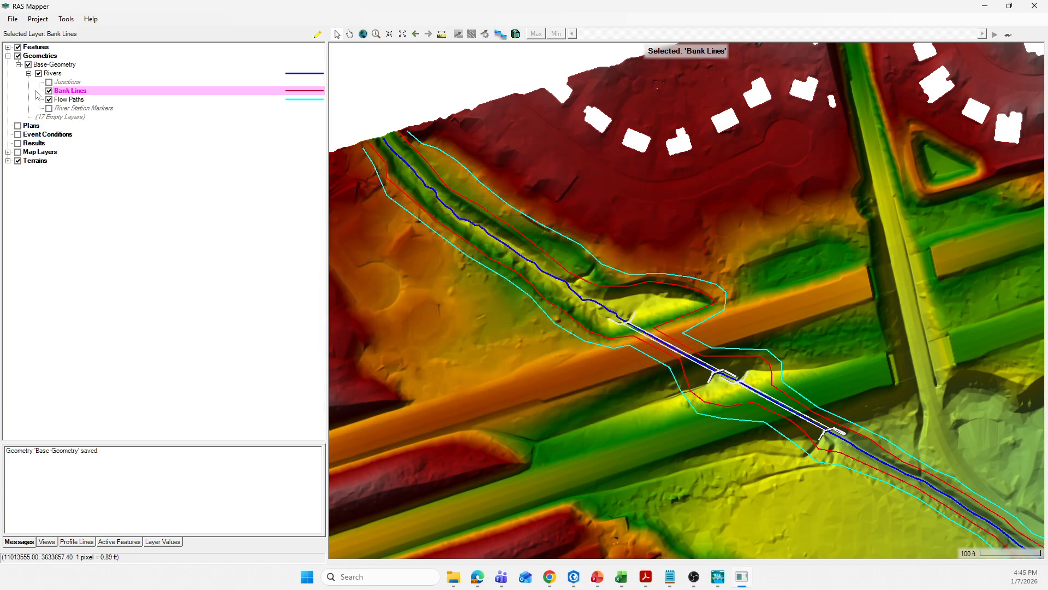
# - Export the Flow Paths layer as a shapefile named FlowPath in the F03_Shapefiles folder
pyautogui.click(74, 100)
pyautogui.rightClick(71, 102)
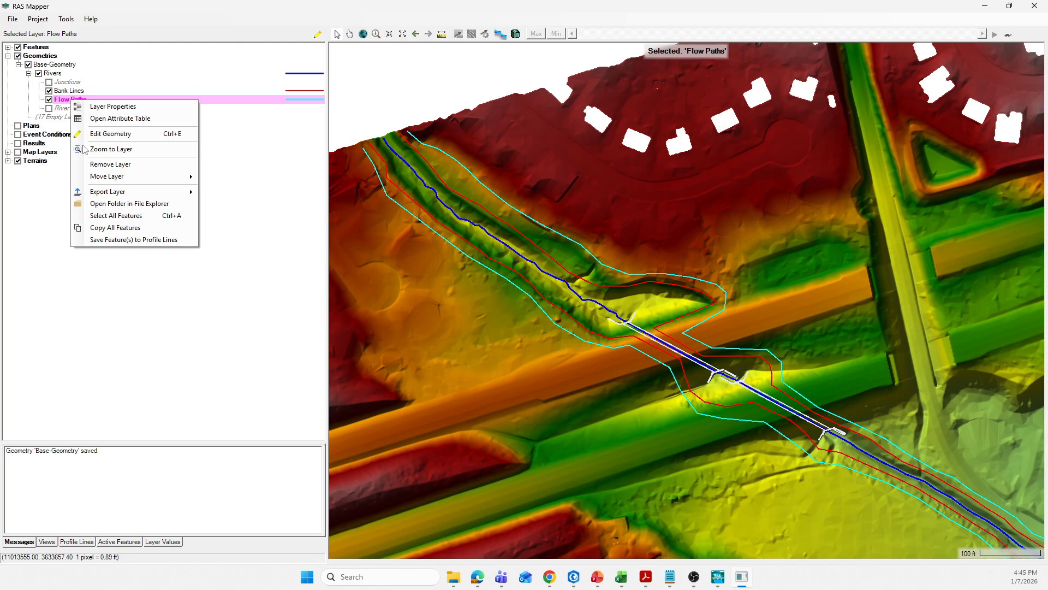
pyautogui.moveTo(106, 194)
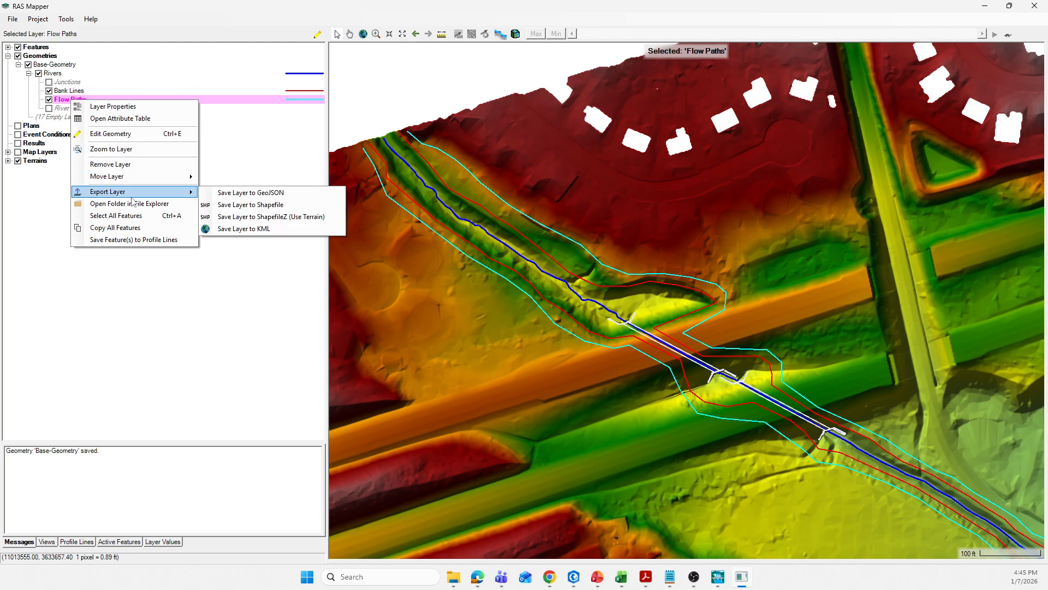
pyautogui.click(260, 210)
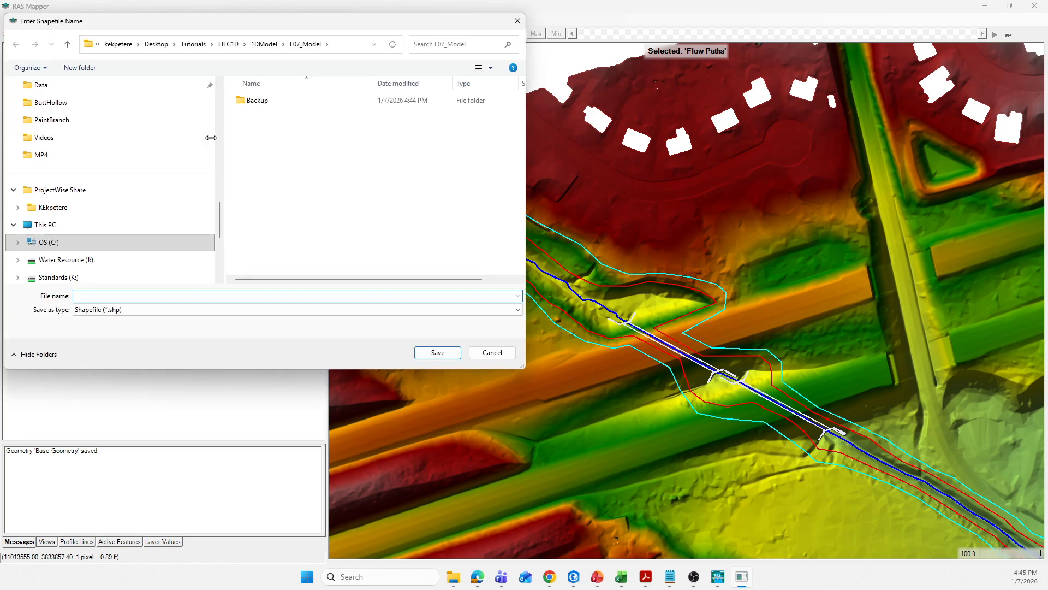
pyautogui.click(264, 44)
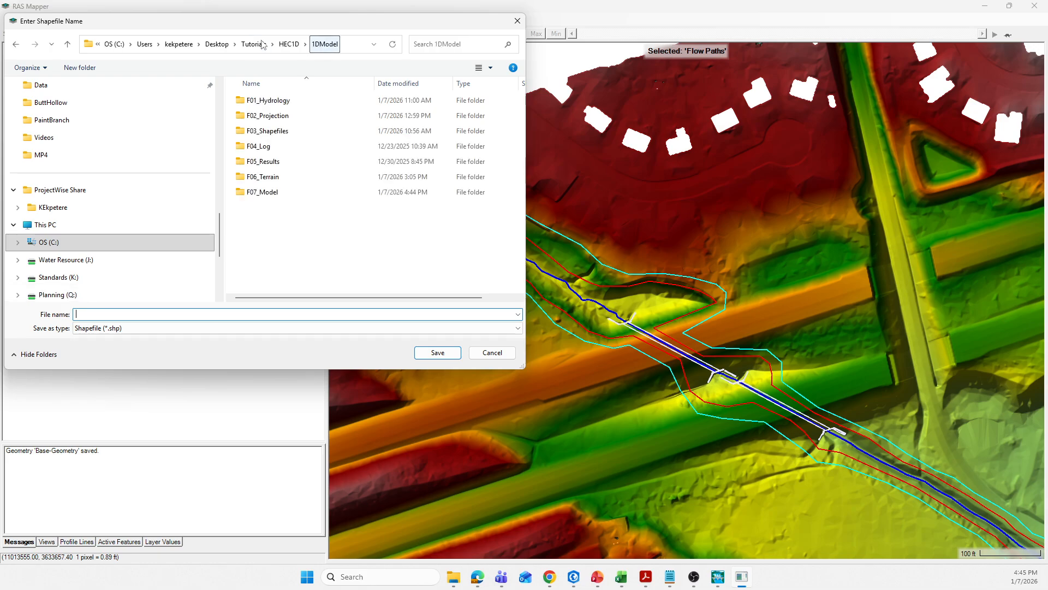
pyautogui.doubleClick(262, 131)
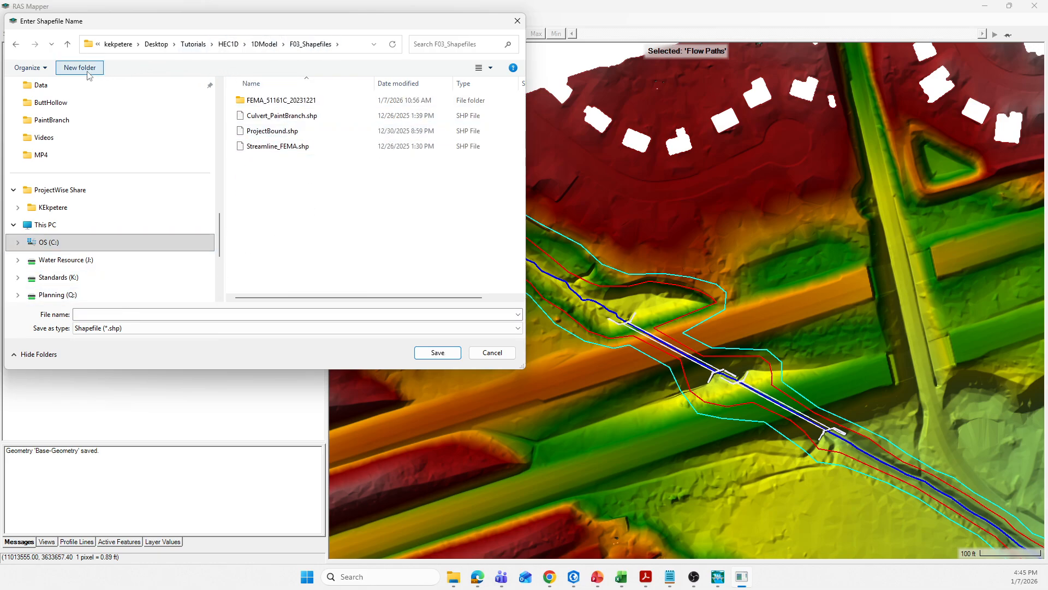
pyautogui.click(105, 313)
pyautogui.write('FlowPath')
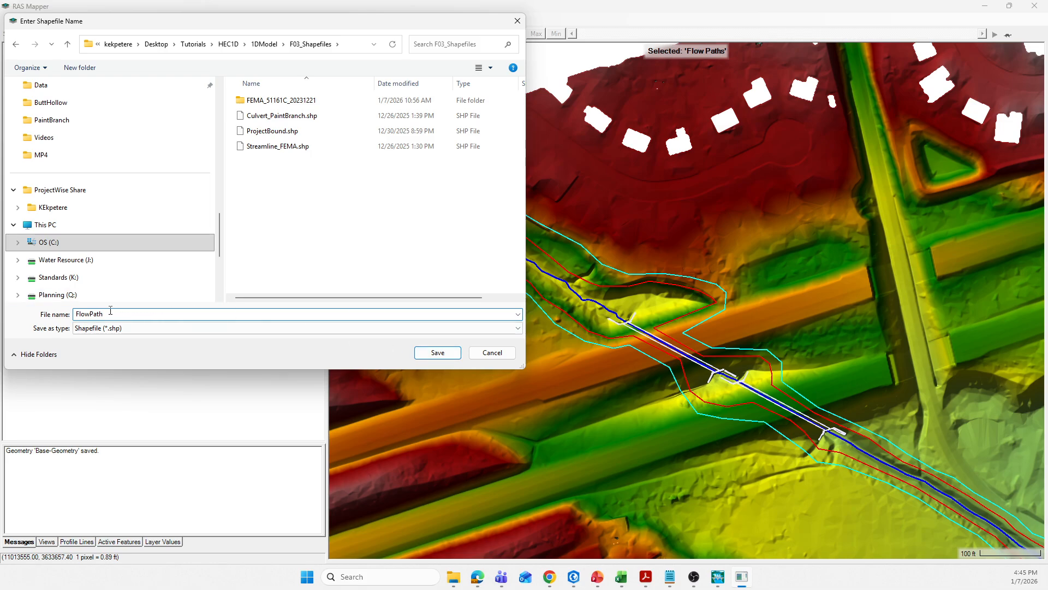
pyautogui.click(437, 354)
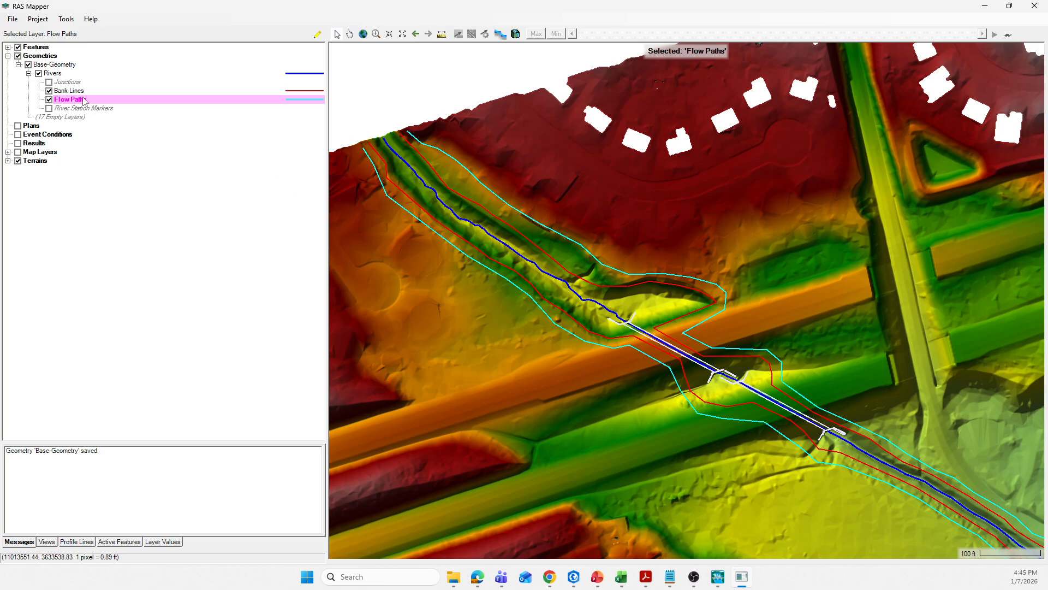
# - Export the Bank Lines layer as a shapefile named BankLine in the F03_Shapefiles folder
pyautogui.click(71, 92)
pyautogui.rightClick(71, 93)
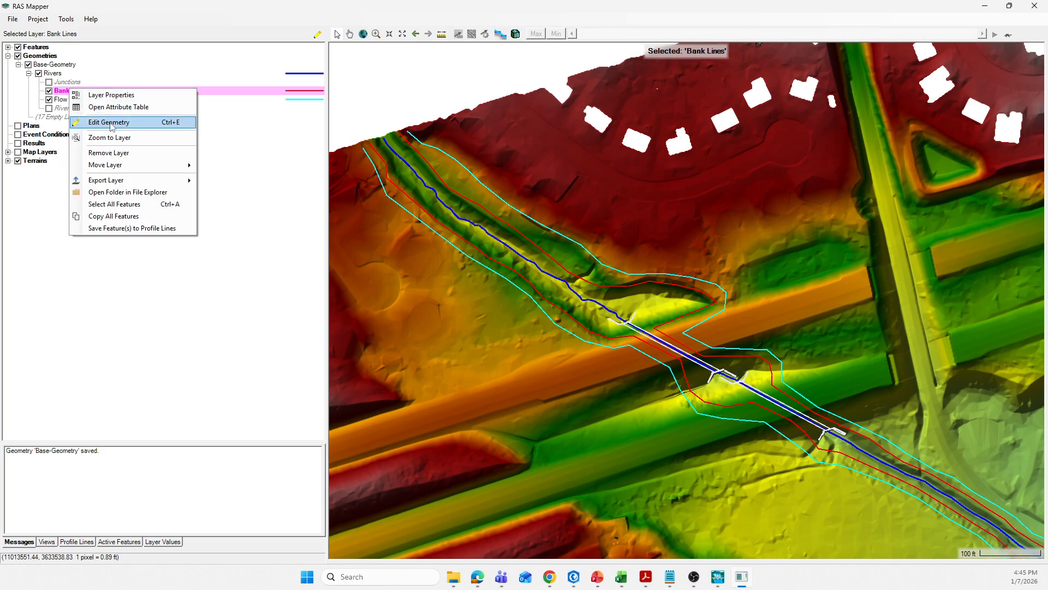
pyautogui.moveTo(115, 183)
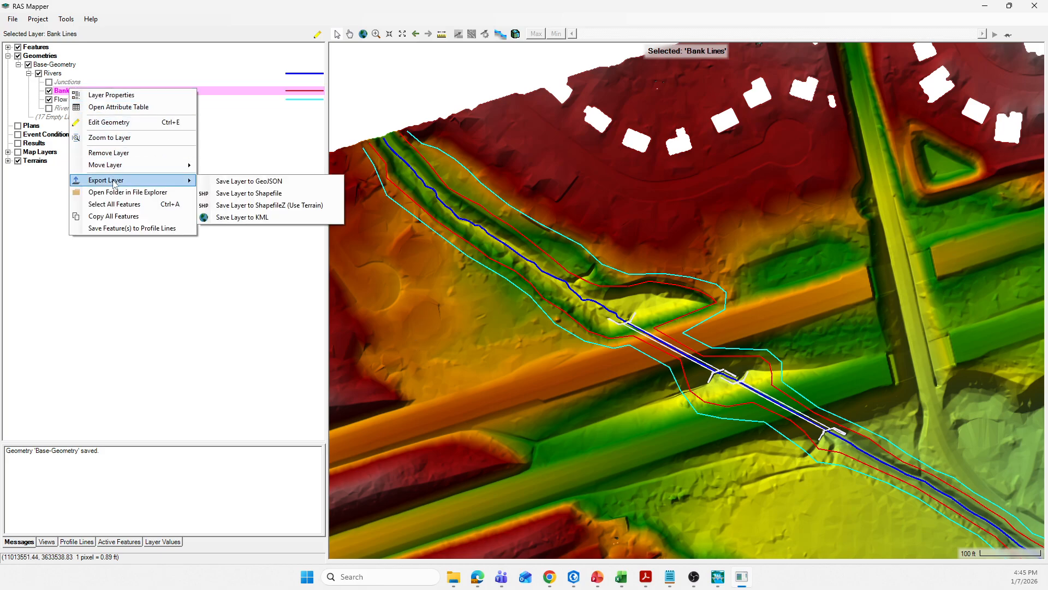
pyautogui.click(251, 194)
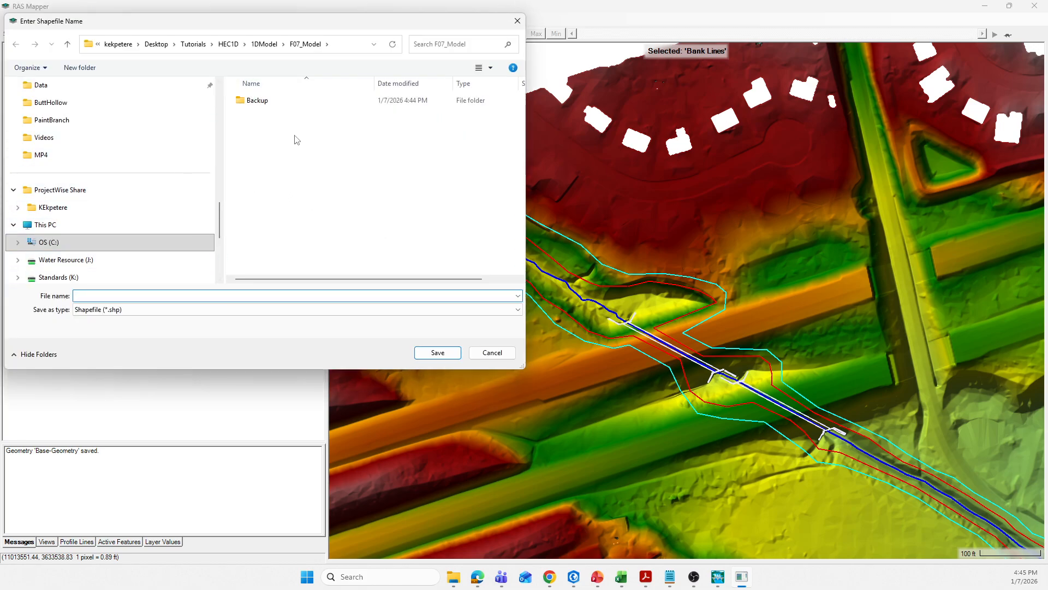
pyautogui.click(264, 44)
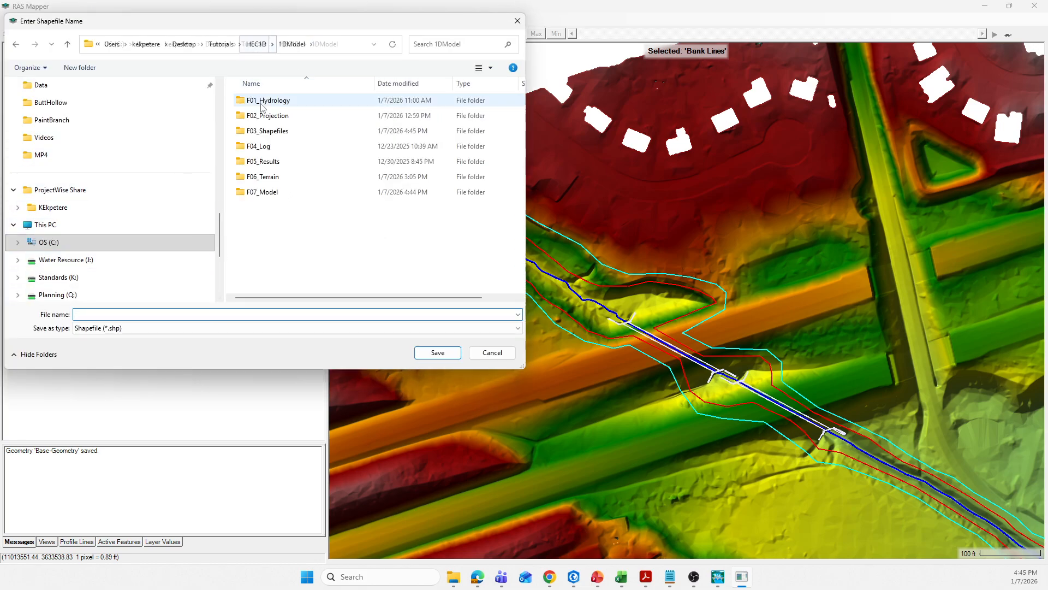
pyautogui.doubleClick(273, 132)
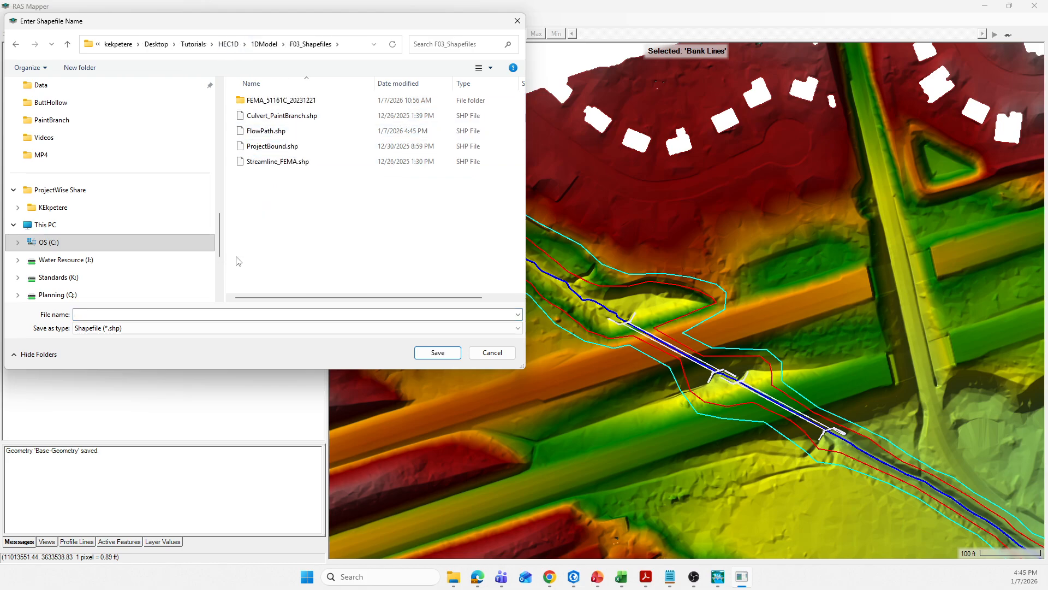
pyautogui.click(133, 313)
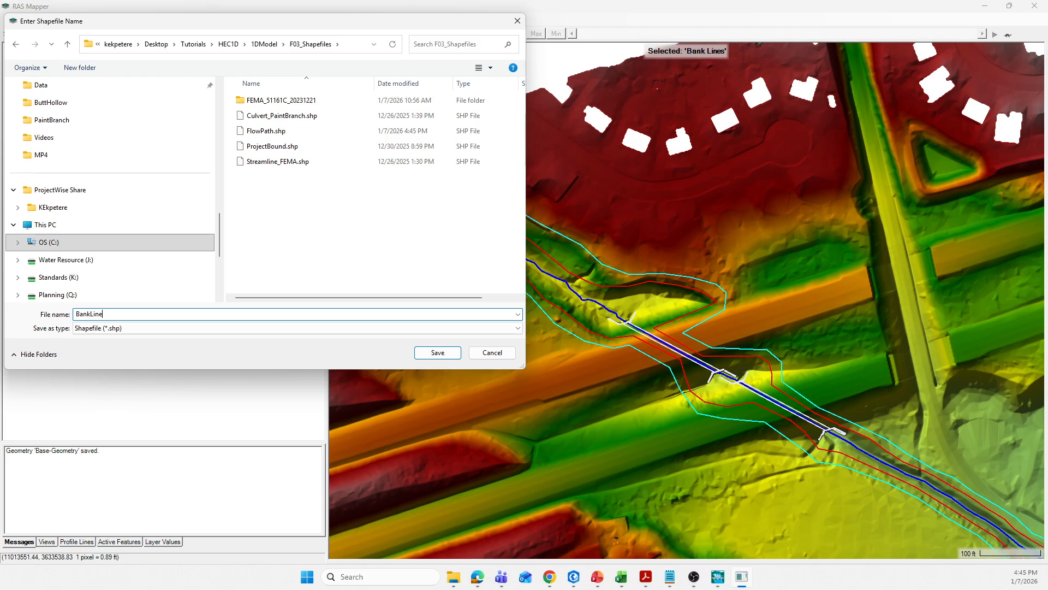
pyautogui.write('BankLine')
pyautogui.click(438, 352)
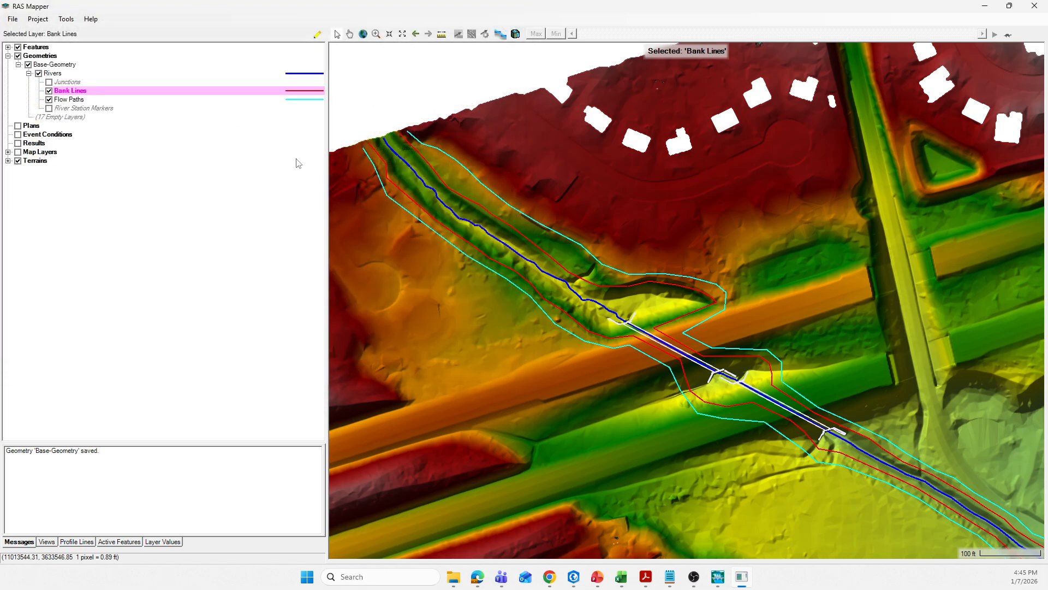
# - Export the Rivers layer as a shapefile named RasStreamLine in the F03_Shapefiles folder
pyautogui.click(298, 77)
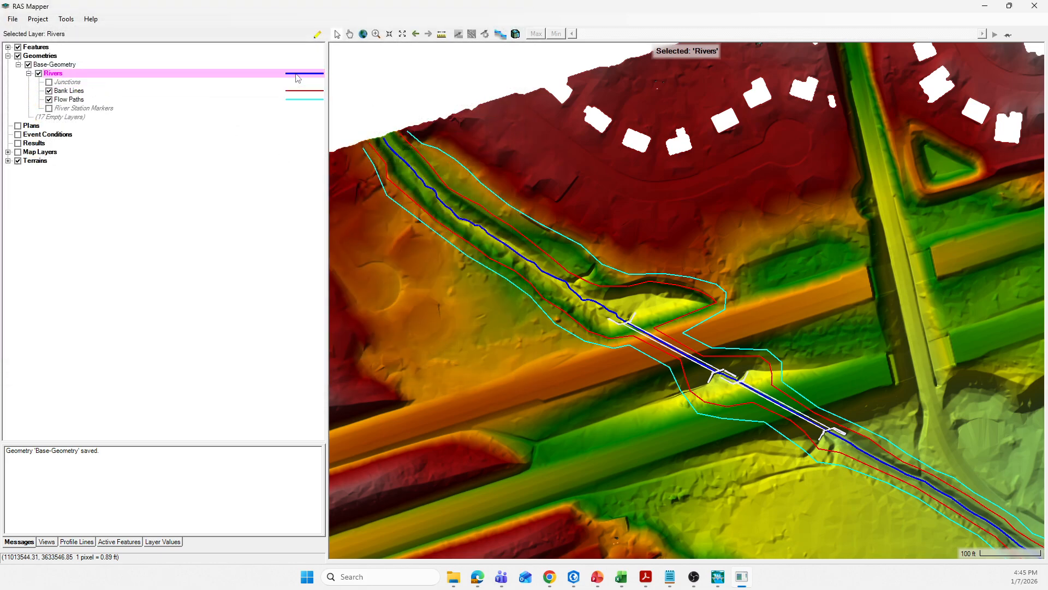
pyautogui.rightClick(291, 75)
pyautogui.moveTo(329, 165)
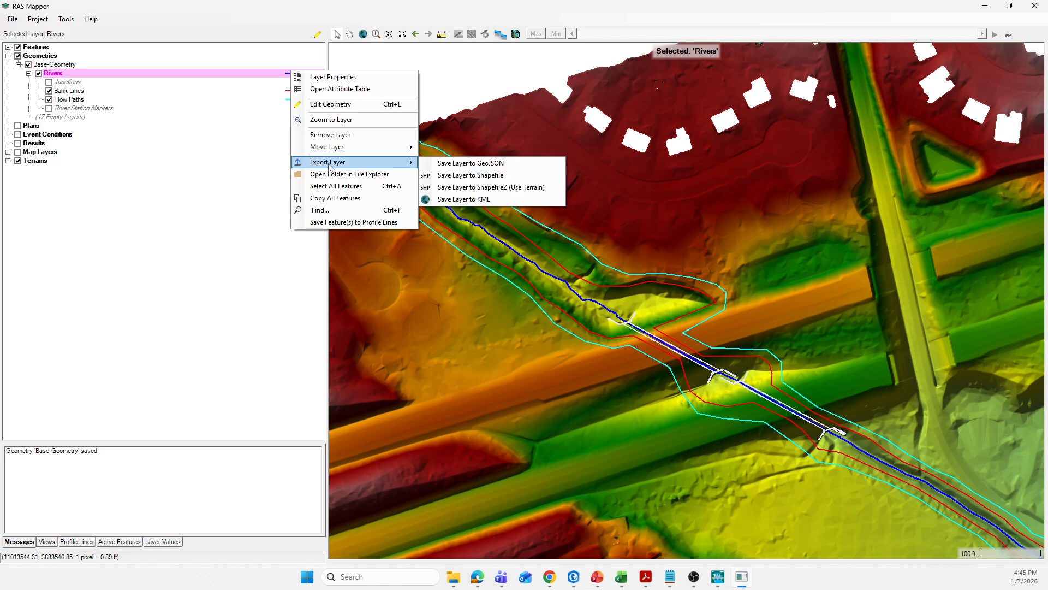
pyautogui.click(458, 176)
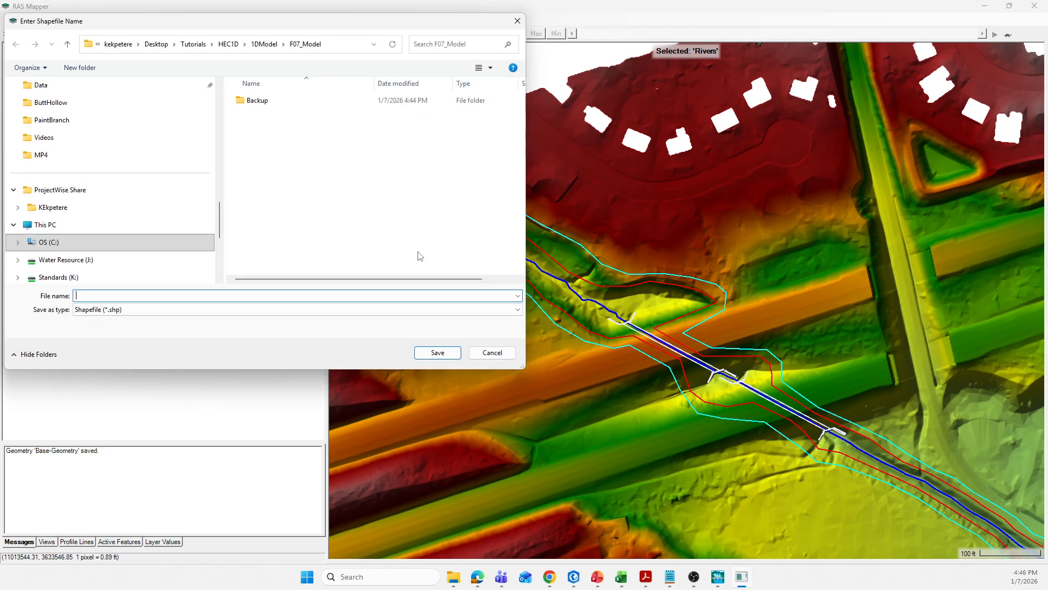
pyautogui.click(264, 44)
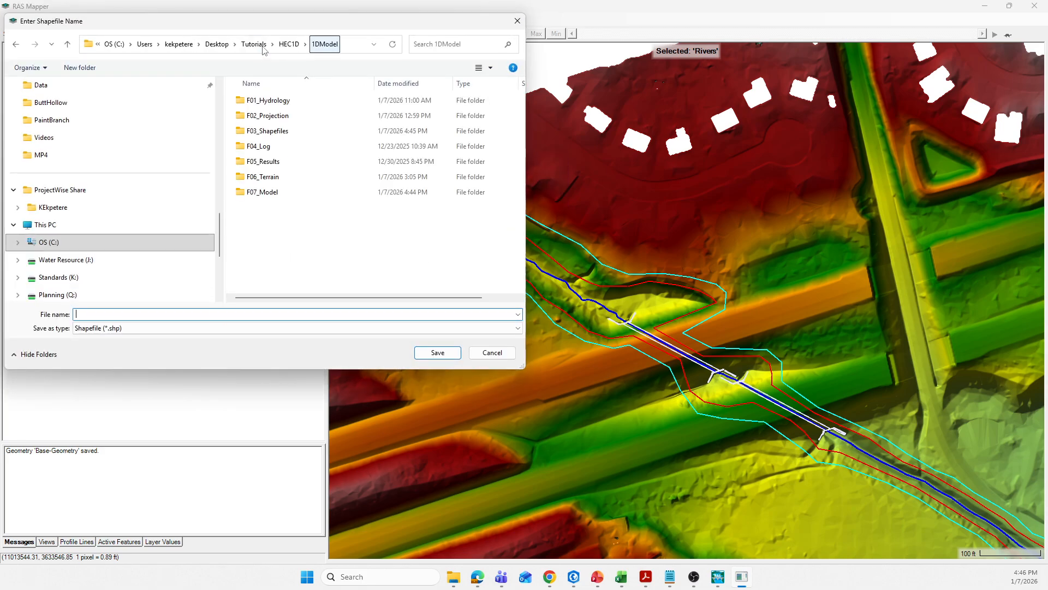
pyautogui.doubleClick(267, 131)
pyautogui.click(135, 315)
pyautogui.write('StreamLine')
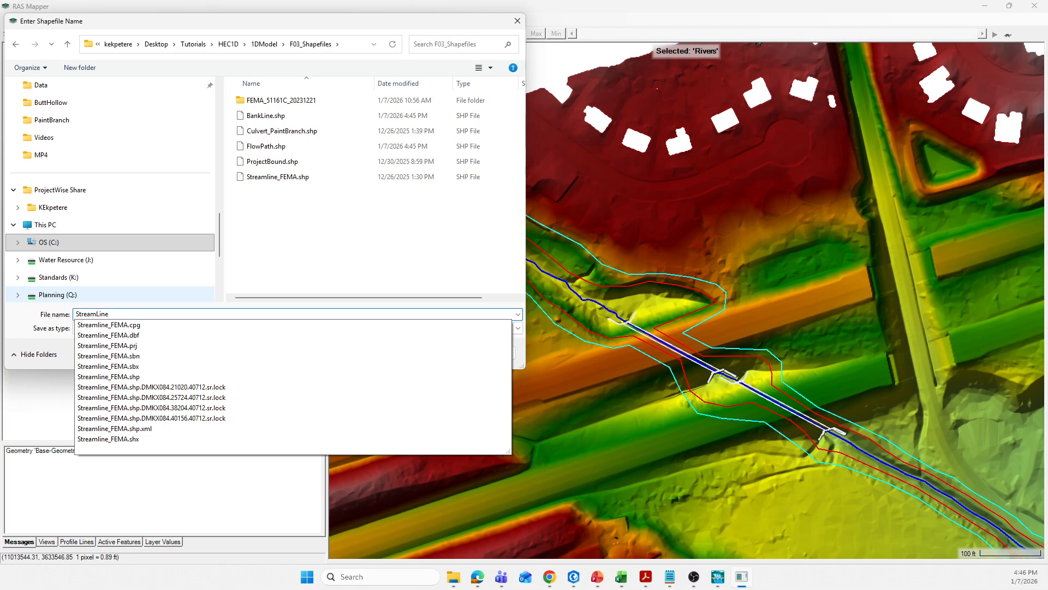
pyautogui.click(77, 313)
pyautogui.write('Ras')
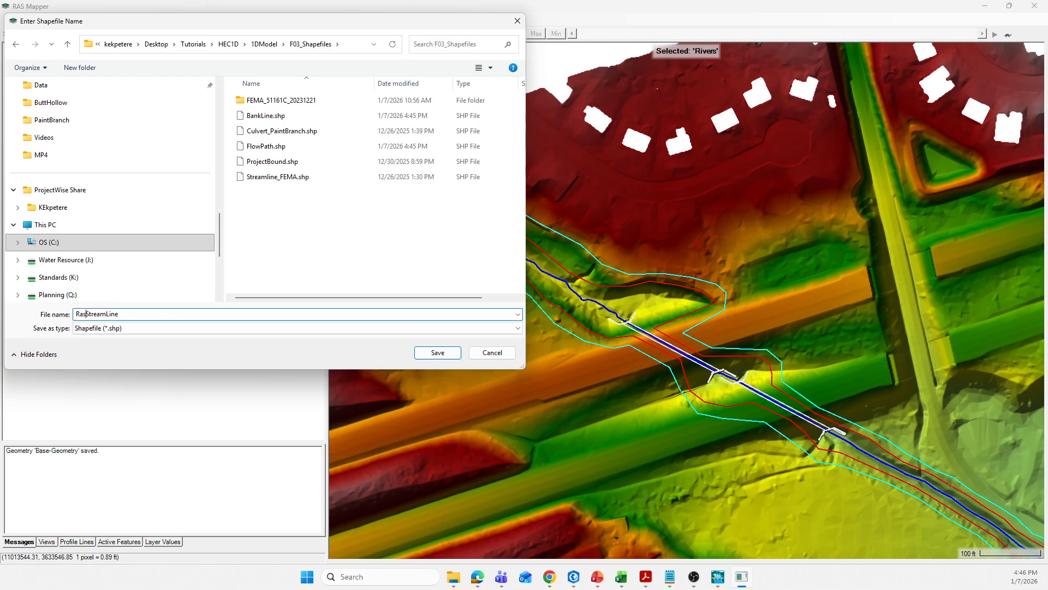
pyautogui.click(437, 353)
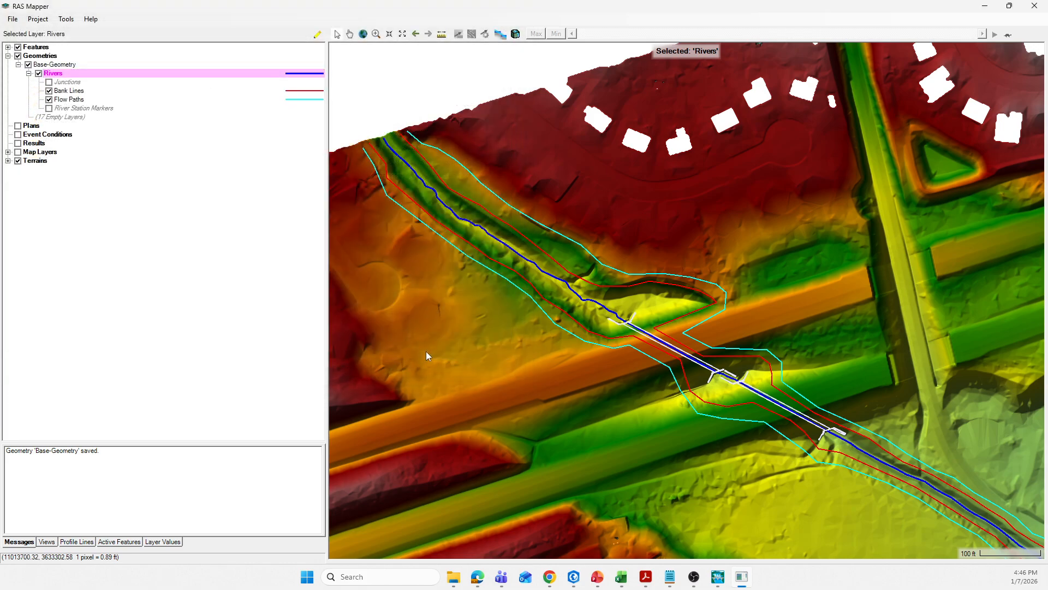
# - Browse the F03_Shapefiles folder in File Explorer to check the exported shapefile files
pyautogui.click(453, 577)
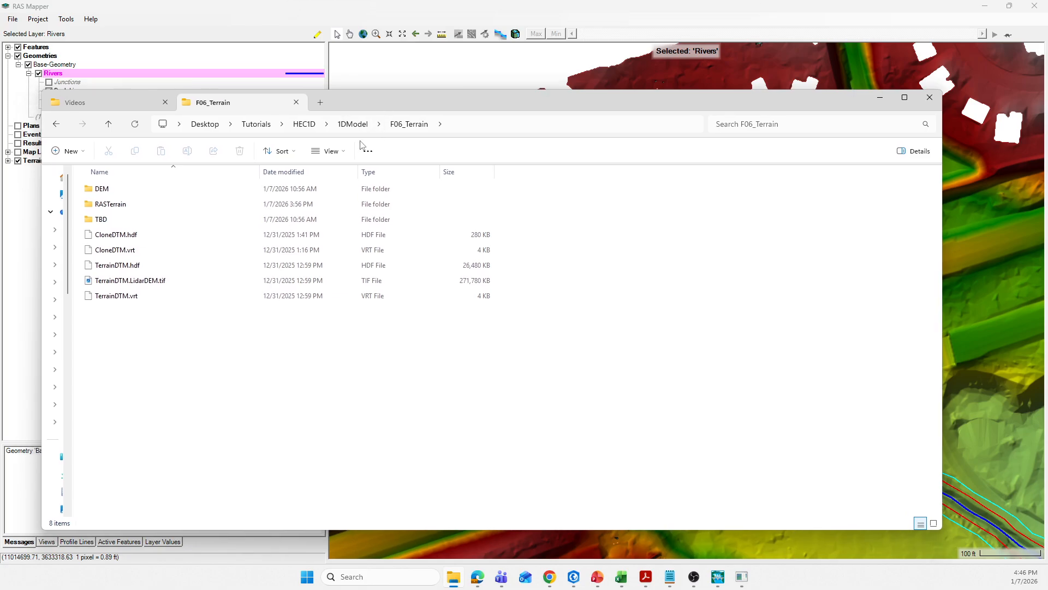
pyautogui.click(348, 125)
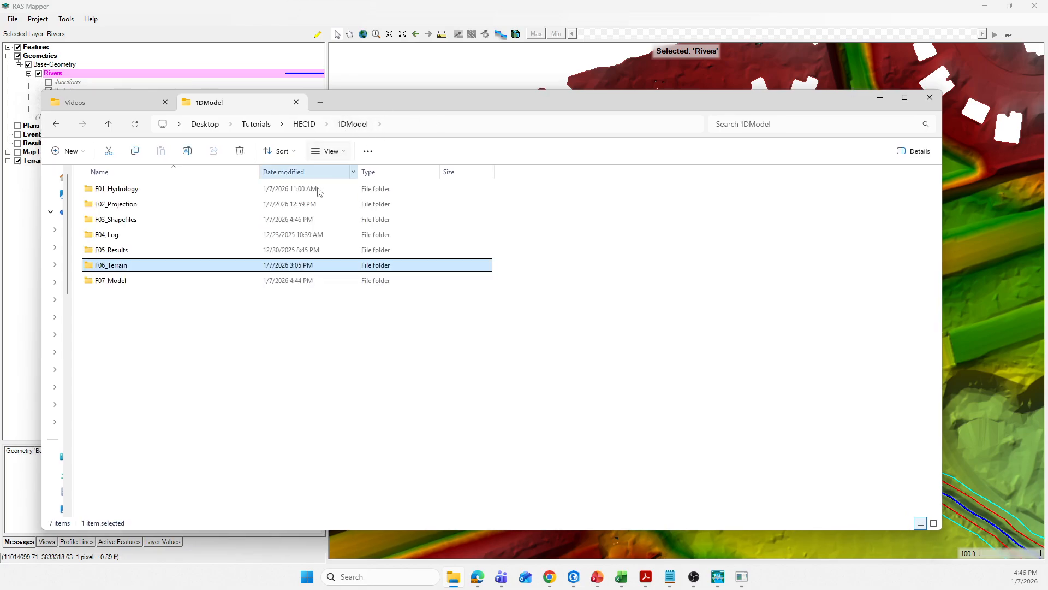
pyautogui.doubleClick(127, 220)
pyautogui.scroll(-8, 164, 453)
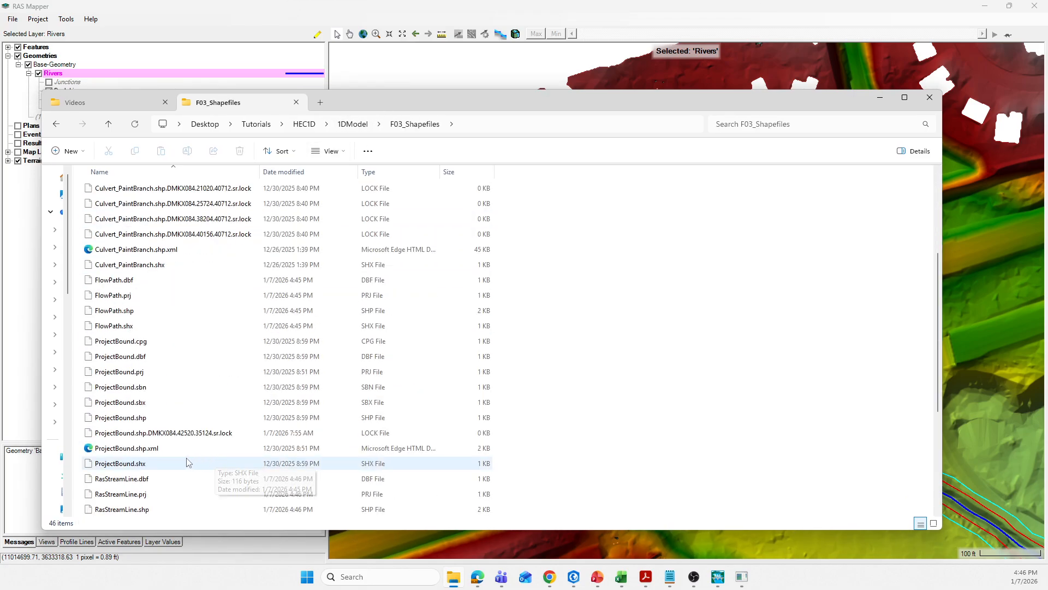
pyautogui.scroll(-1, 156, 457)
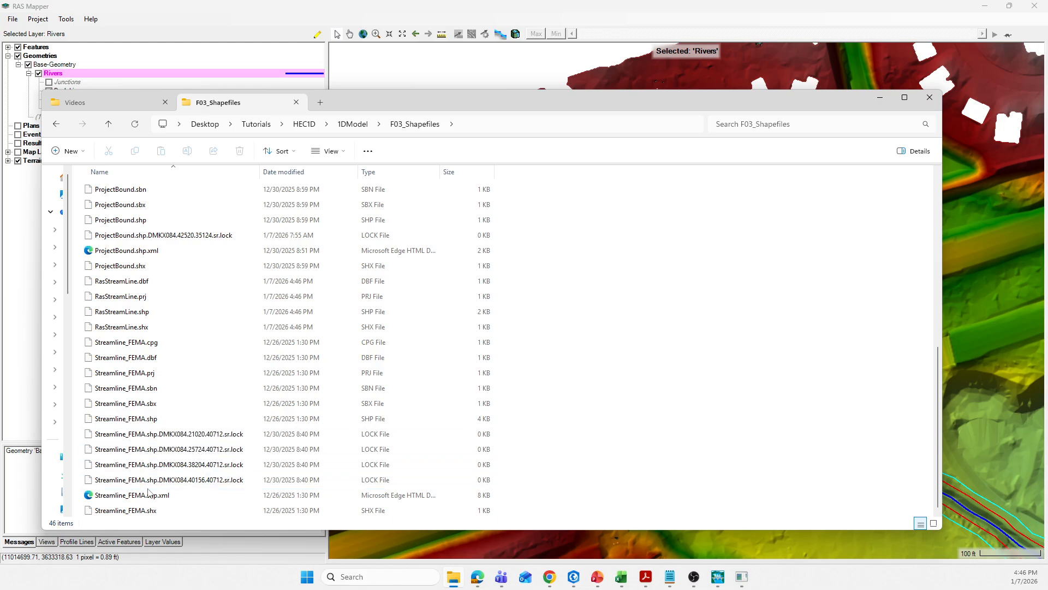
pyautogui.scroll(8, 144, 463)
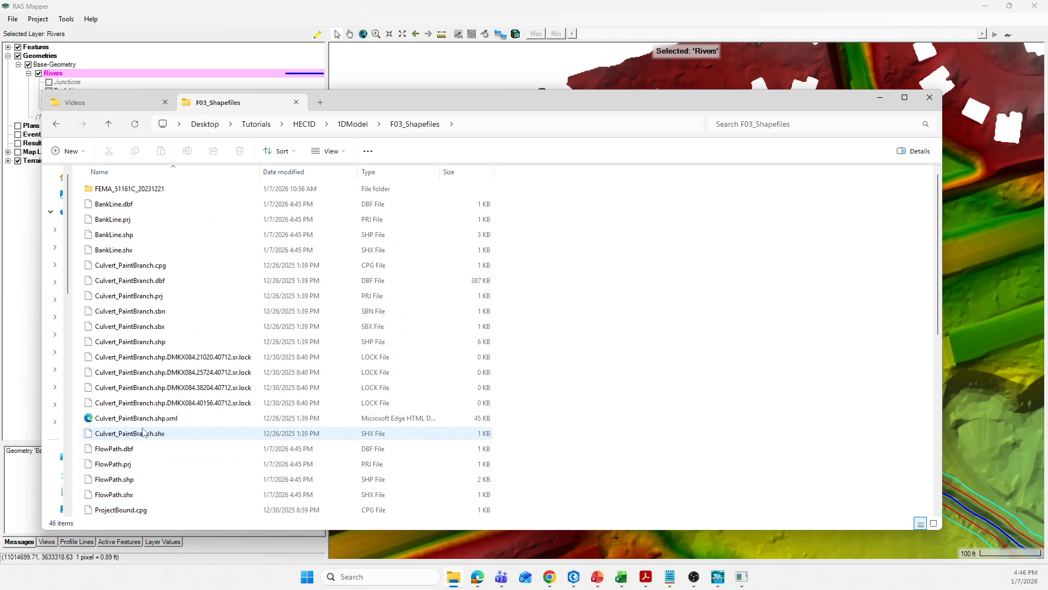
pyautogui.click(123, 220)
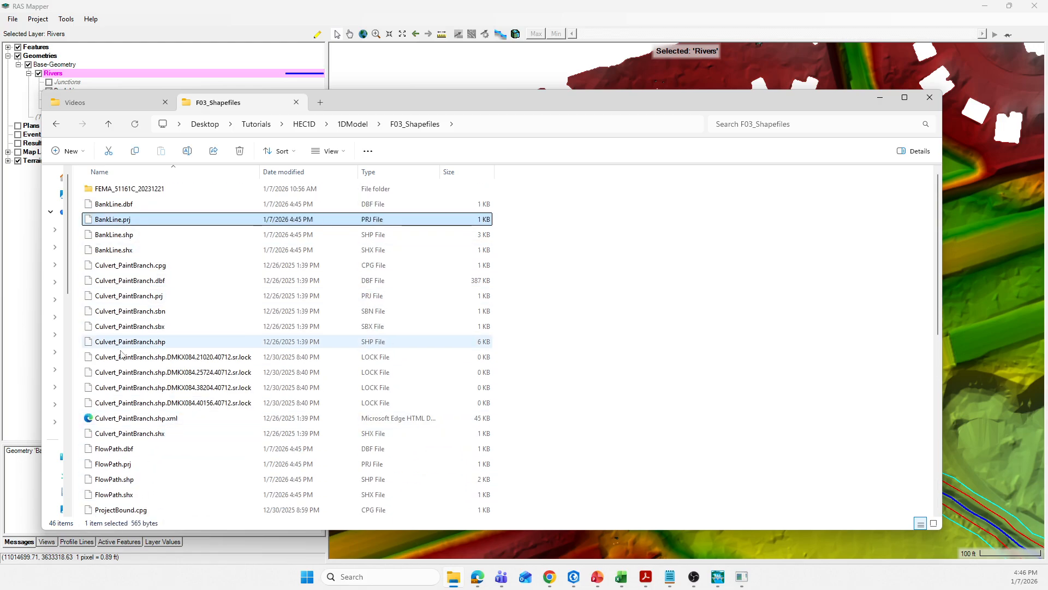
pyautogui.scroll(-3, 121, 354)
pyautogui.click(119, 328)
pyautogui.scroll(-1, 127, 357)
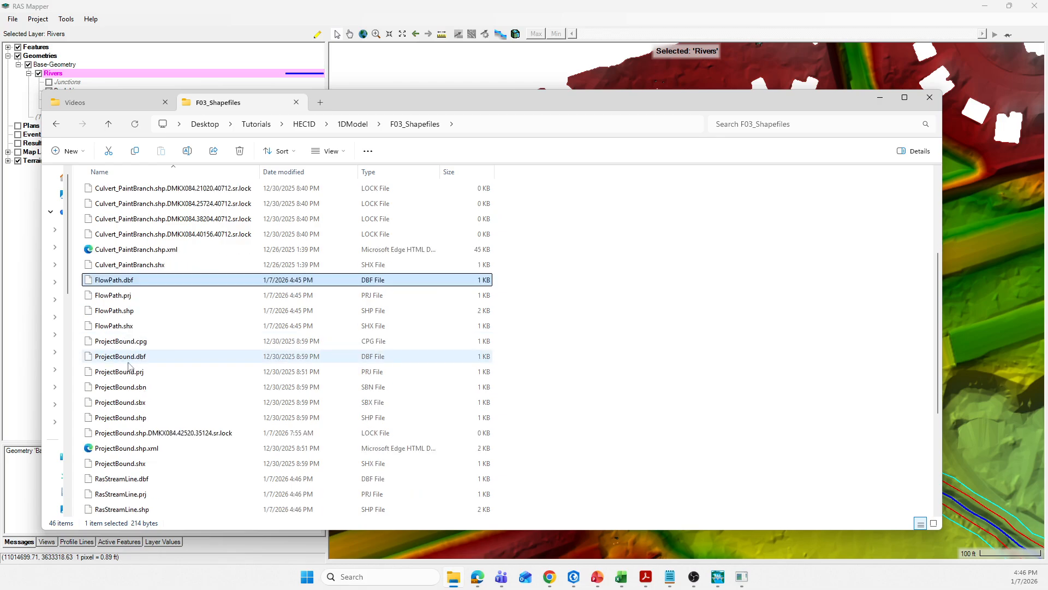
pyautogui.scroll(-3, 130, 367)
pyautogui.click(123, 357)
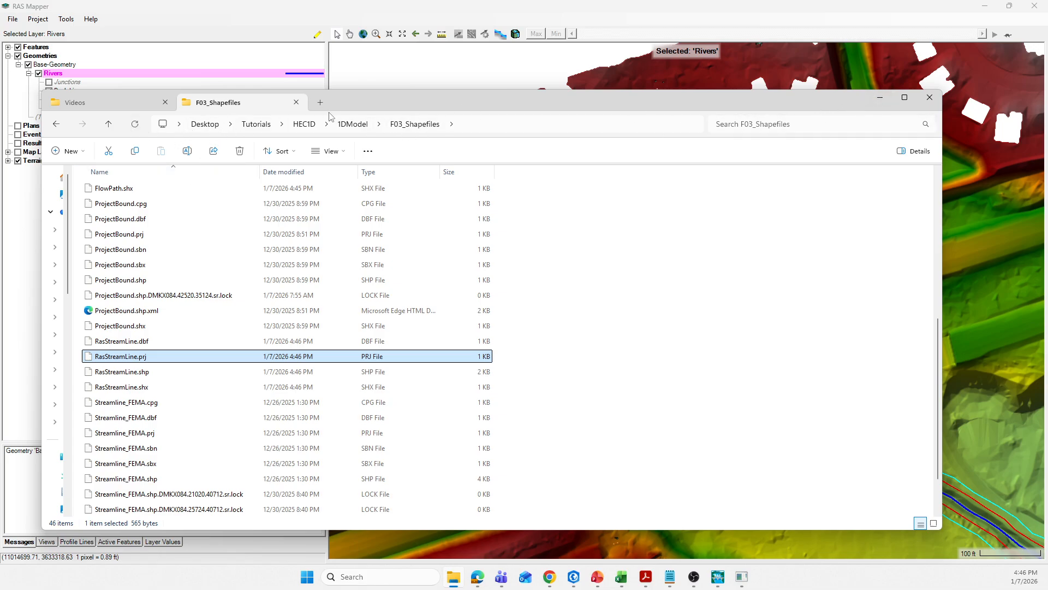
pyautogui.click(354, 126)
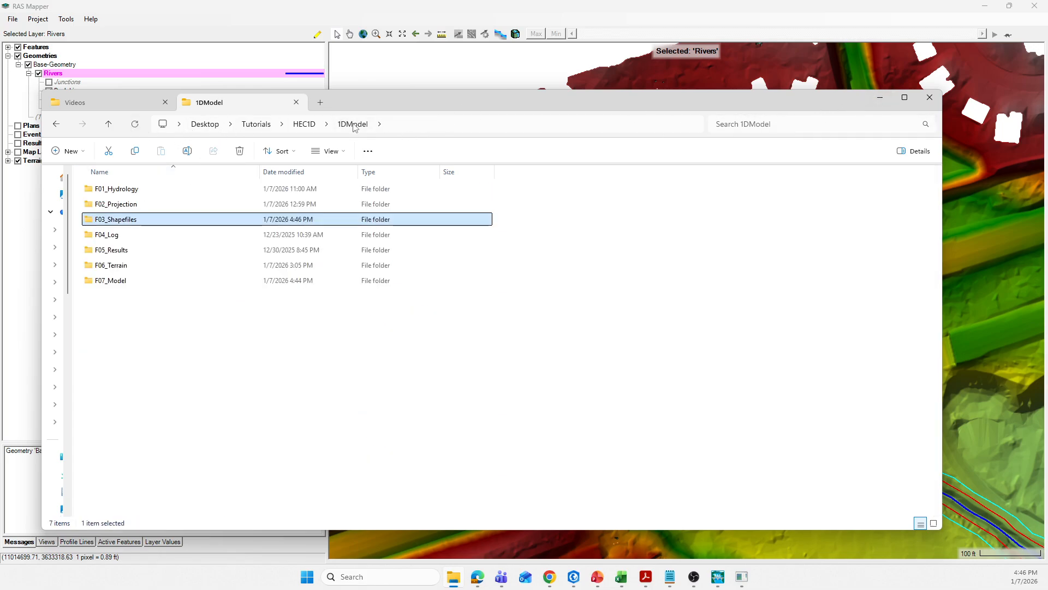
pyautogui.click(681, 15)
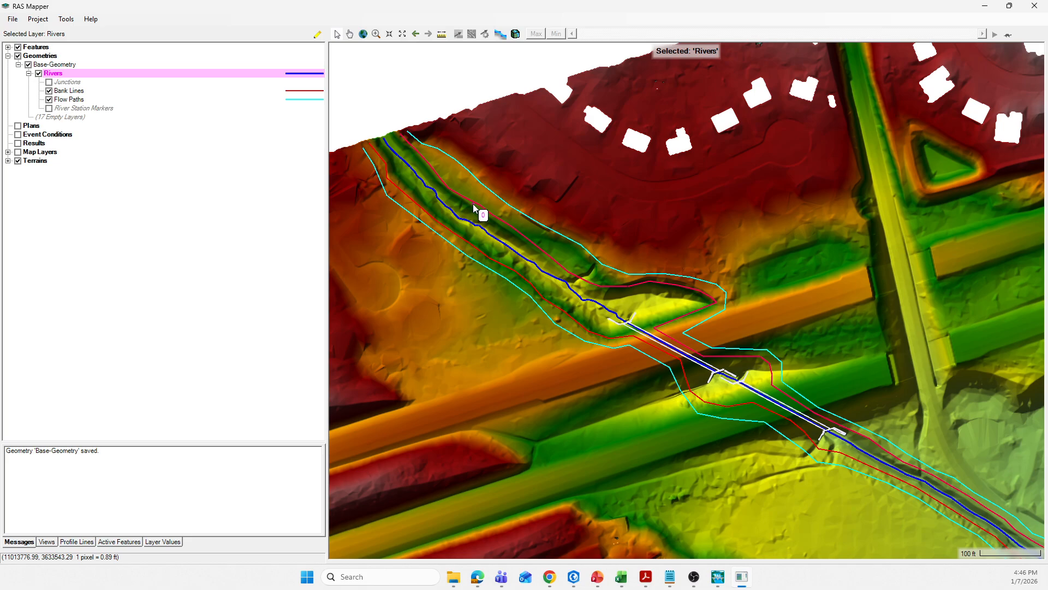
# - Save the RAS Mapper project
pyautogui.scroll(-1, 519, 299)
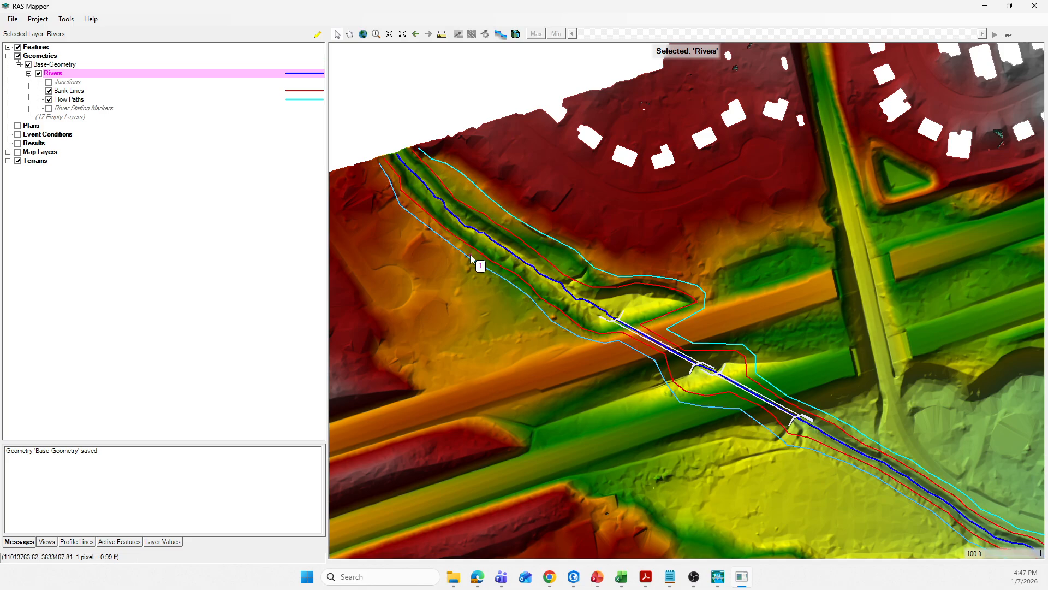
pyautogui.scroll(-1, 477, 257)
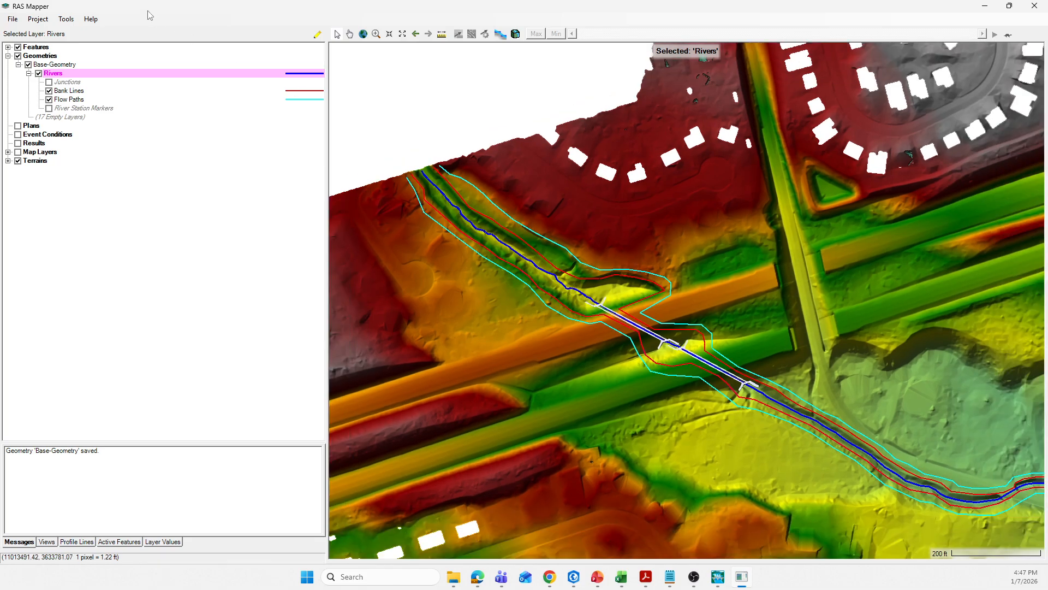
pyautogui.click(16, 20)
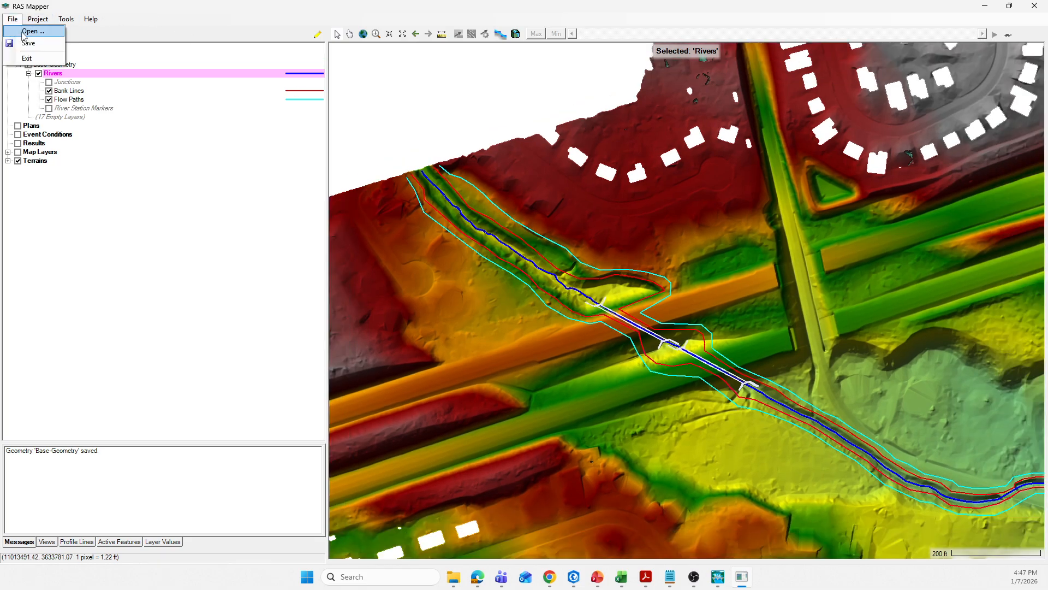
pyautogui.click(22, 44)
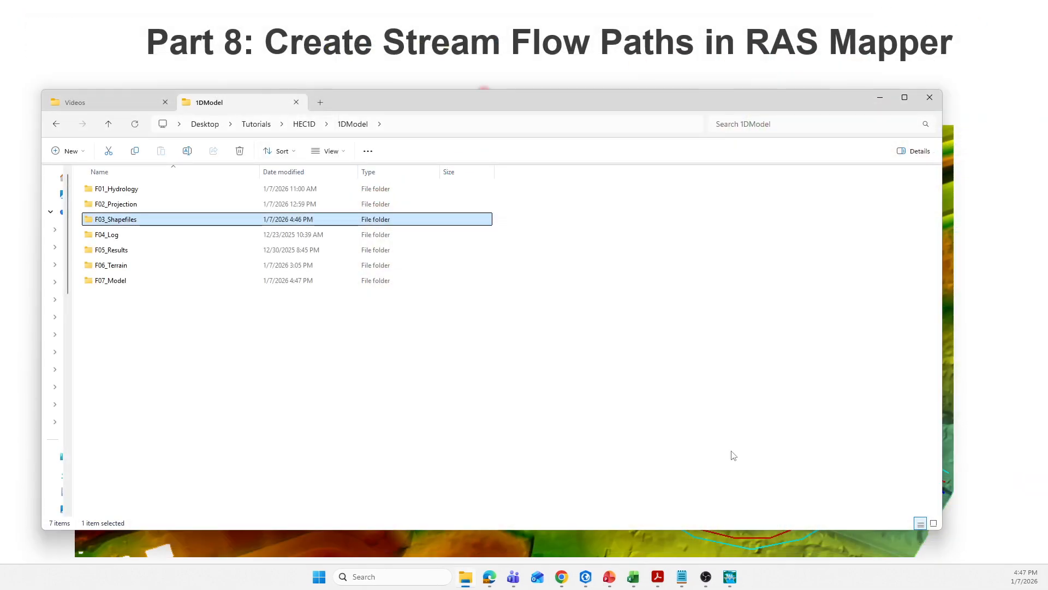
# - Switch to the HEC-RAS main window to review the project, then minimize it
pyautogui.moveTo(730, 576)
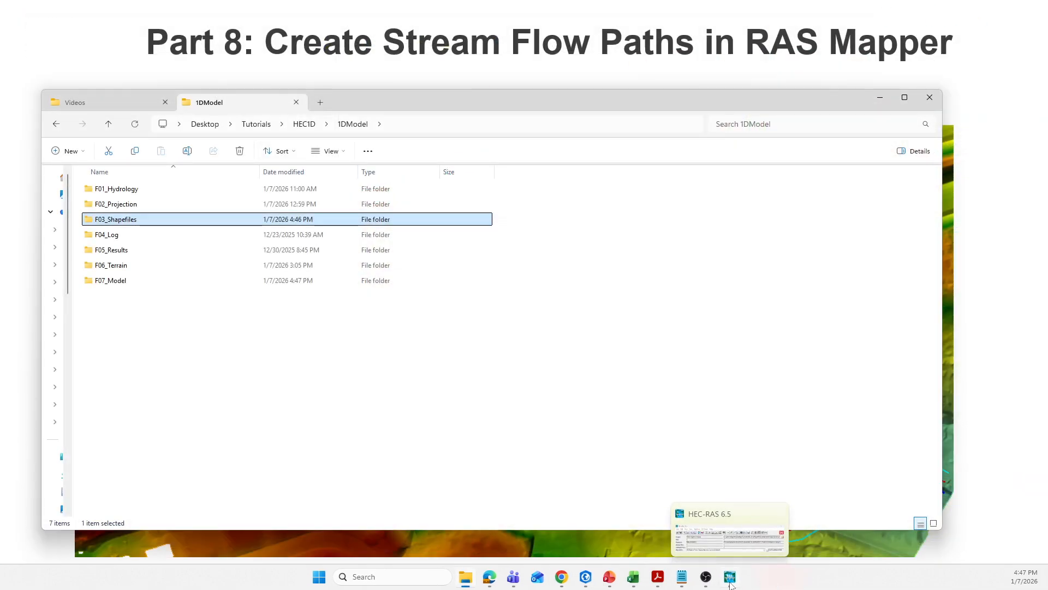
pyautogui.click(741, 548)
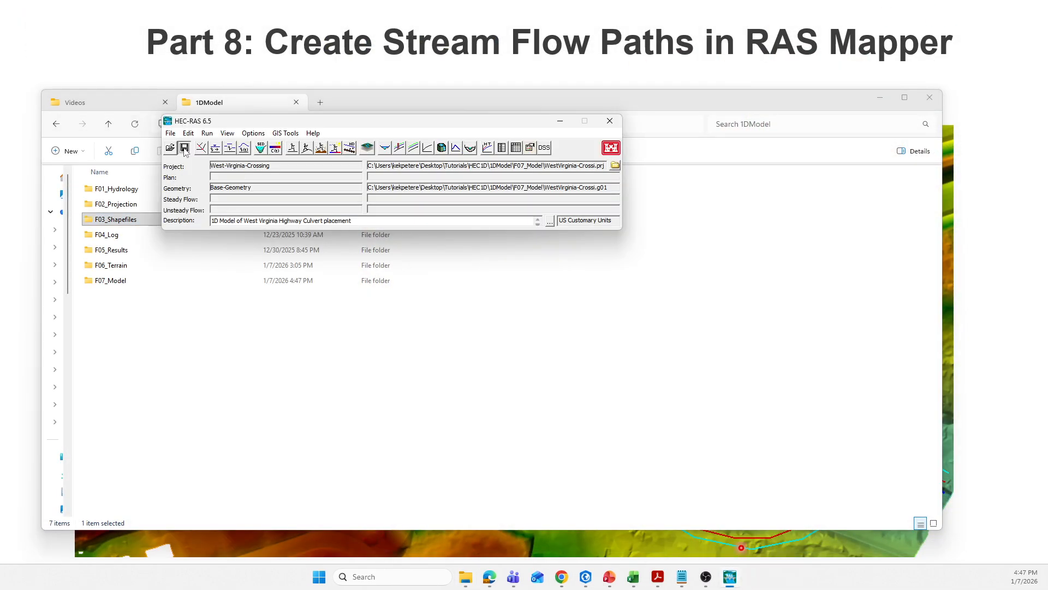
pyautogui.click(559, 120)
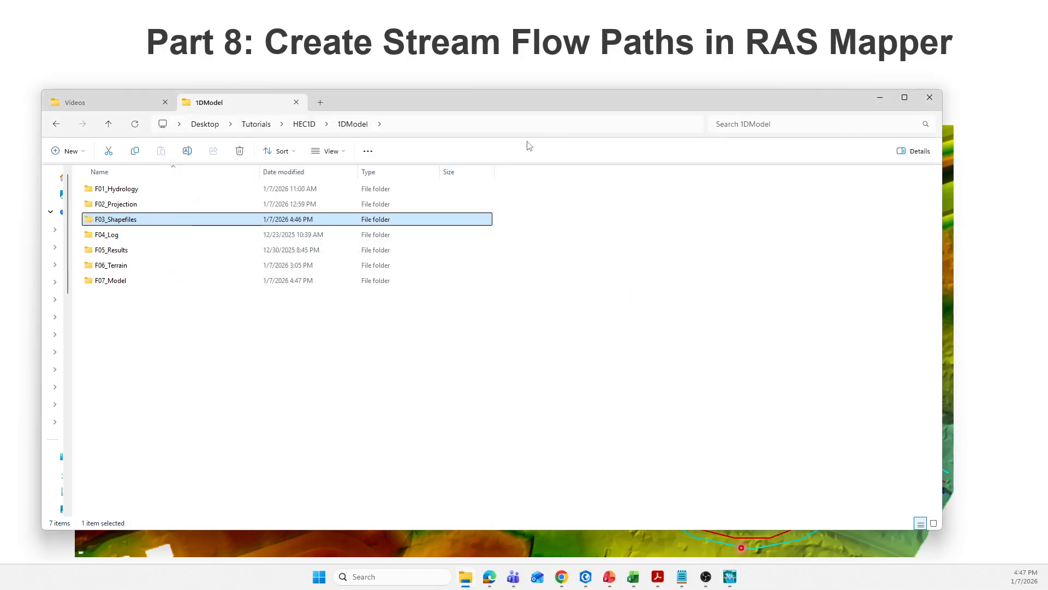